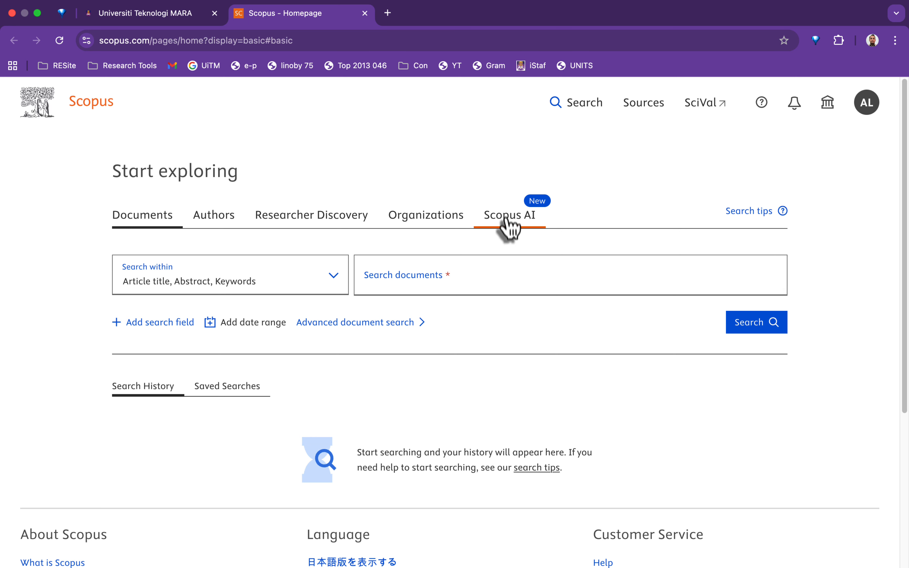
Step: Open the Scopus AI search on the Scopus homepage
left_click(513, 229)
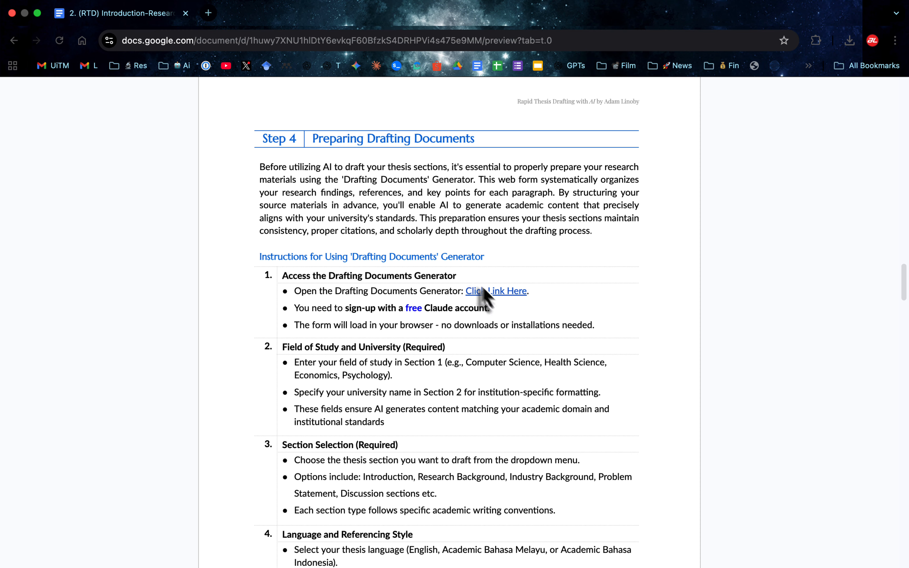
Step: Switch to the thesis guide and open the Drafting Documents Generator linked in its Step 4 instructions
mouse_move(490, 295)
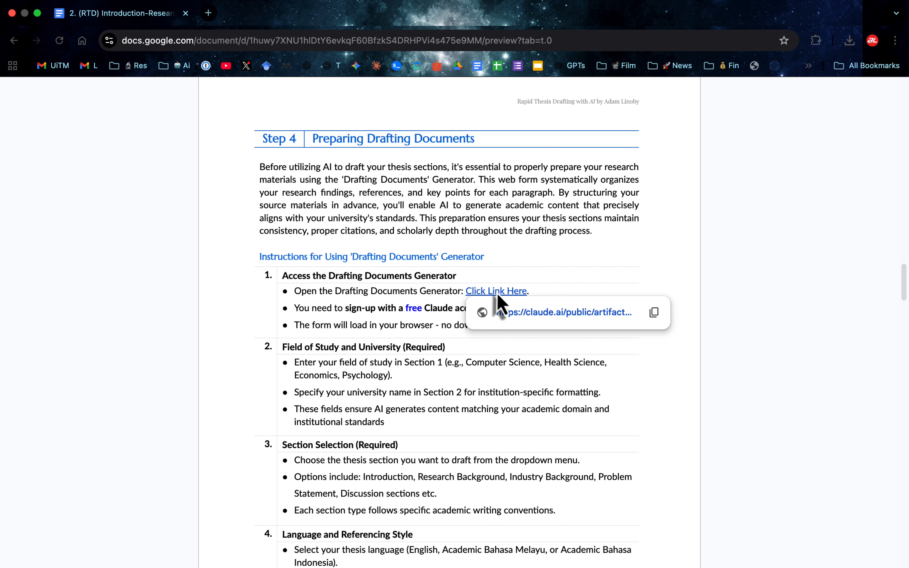
left_click(528, 314)
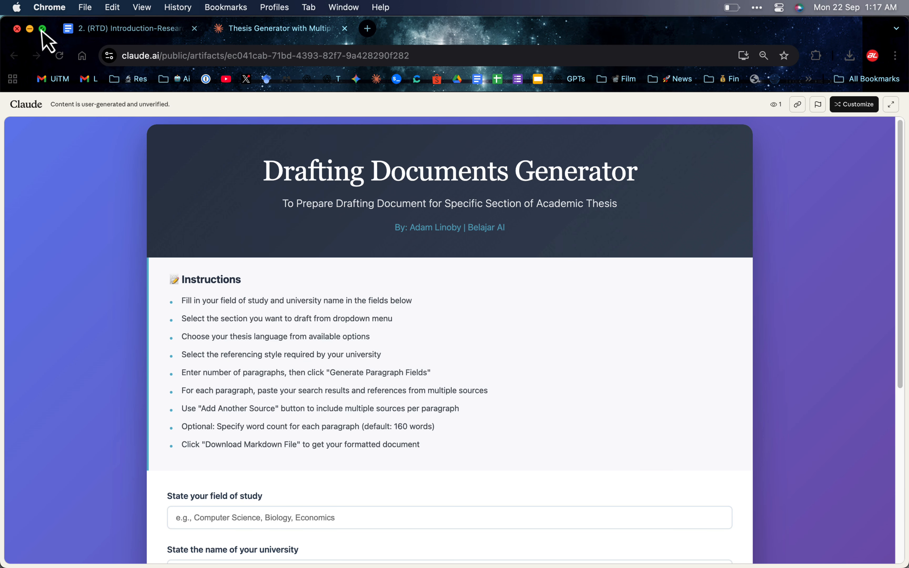
left_click(42, 29)
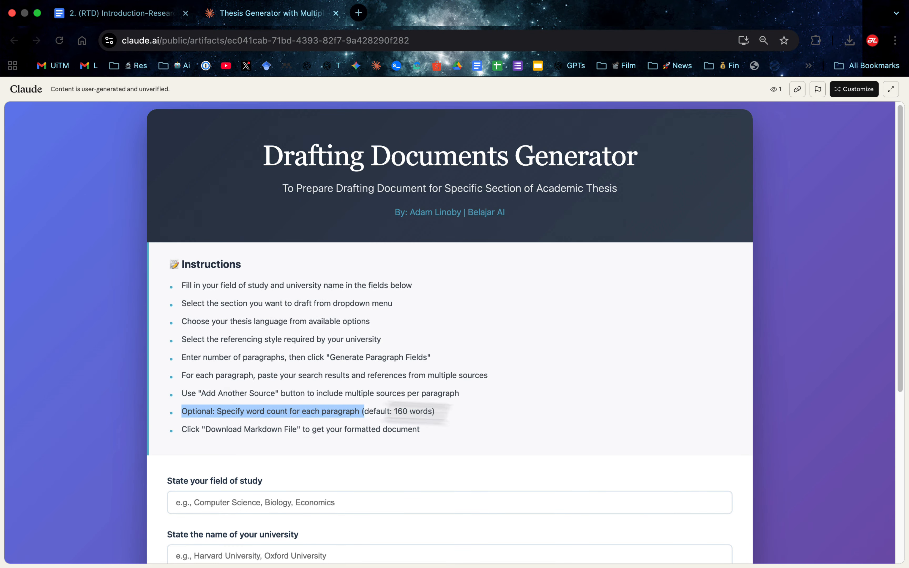
Step: Fill in Business Administration as the field of study and Universiti Teknologi MARA as the university
scroll(375, 376, "down", 4)
left_click(340, 347)
type("Business Ad")
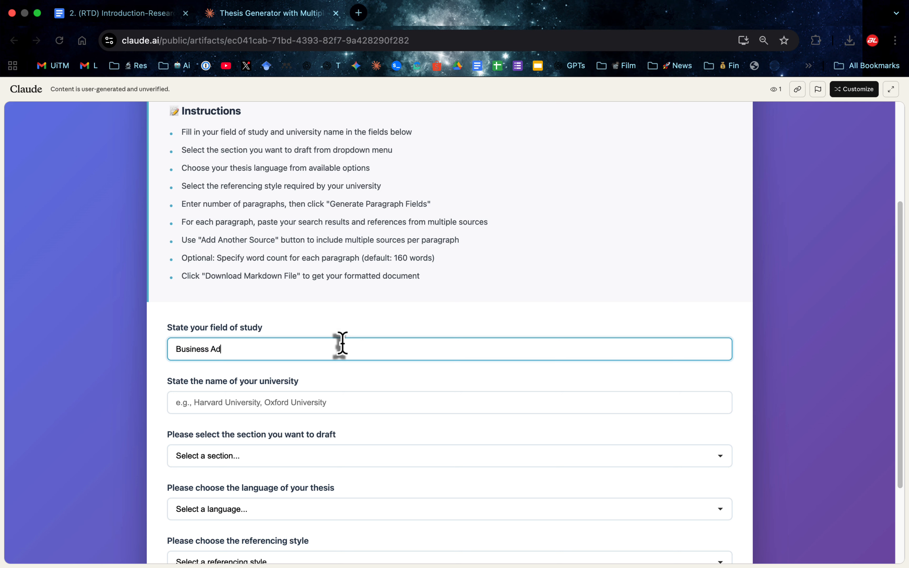
type("ministration")
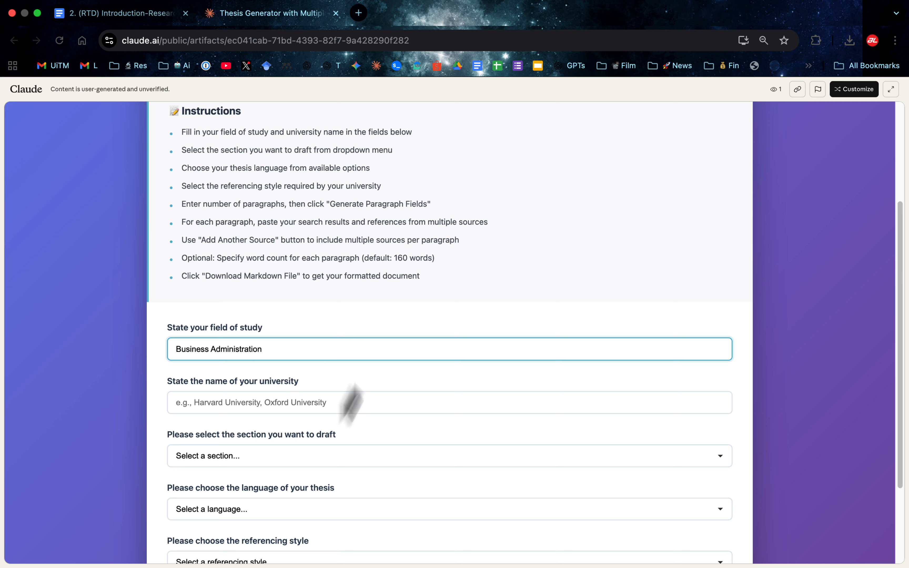
left_click(332, 403)
type("Universiti Teknologi MARA")
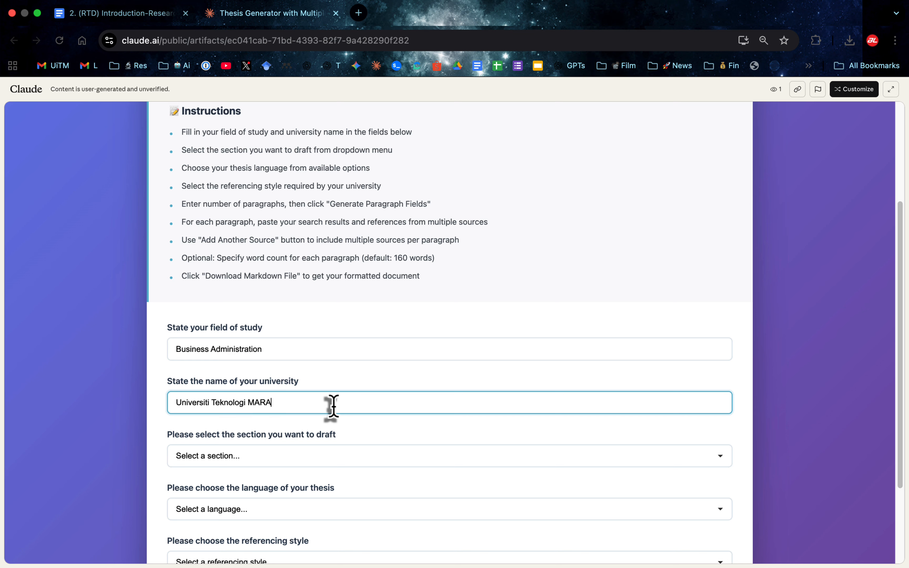
Step: Choose Thesis Research Background as the section to draft and English as the thesis language
scroll(342, 391, "down", 3)
left_click(334, 361)
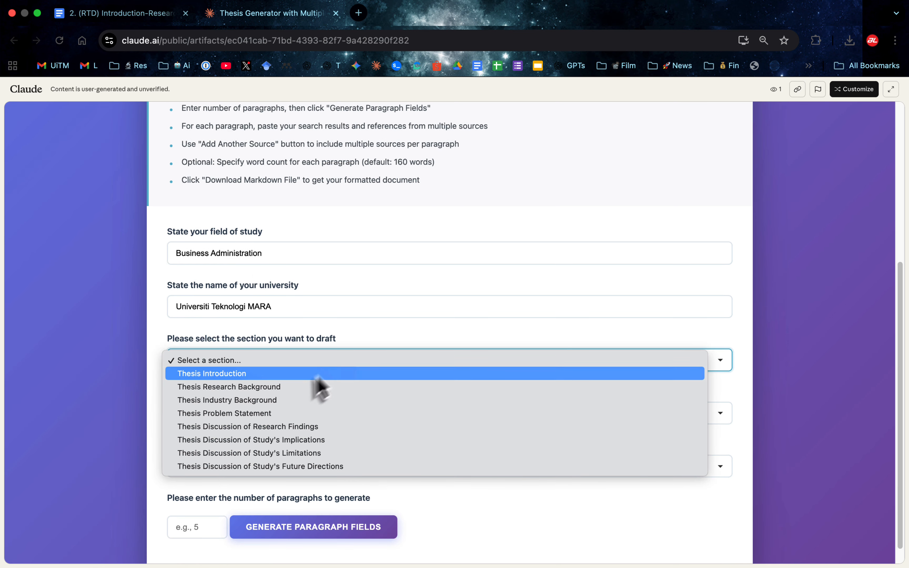
left_click(302, 387)
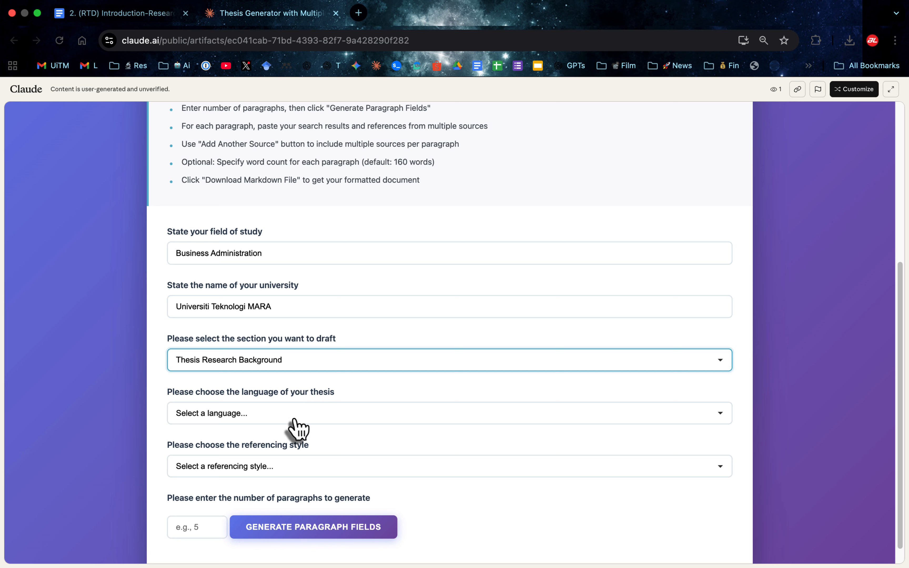
left_click(295, 420)
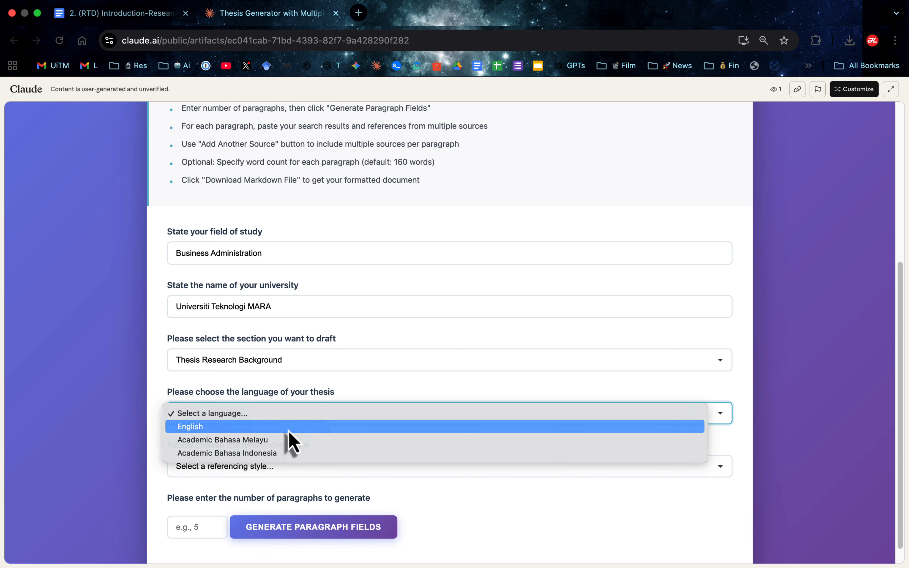
left_click(288, 428)
Step: Choose APA 7th Edition as the referencing style and generate the input fields for 15 paragraphs
scroll(289, 474, "down", 1)
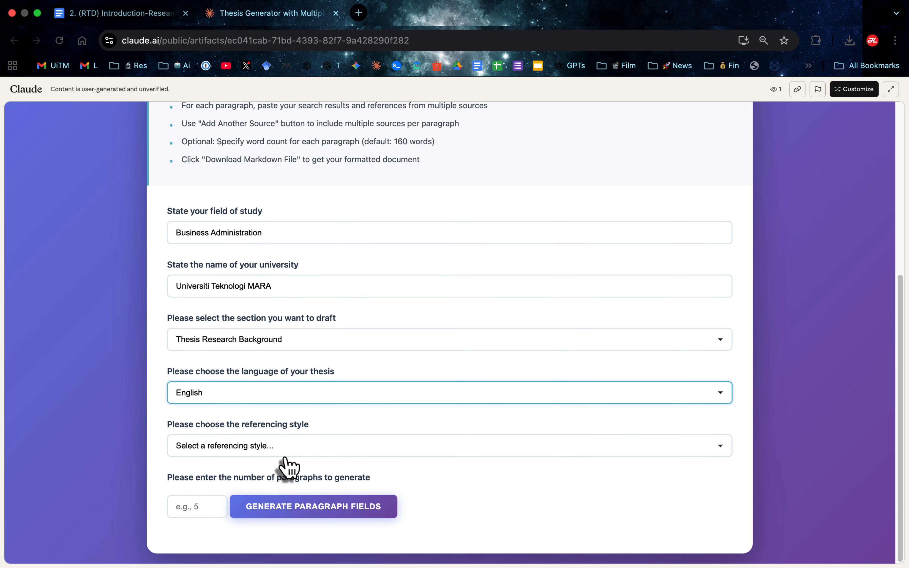
left_click(285, 450)
left_click(276, 462)
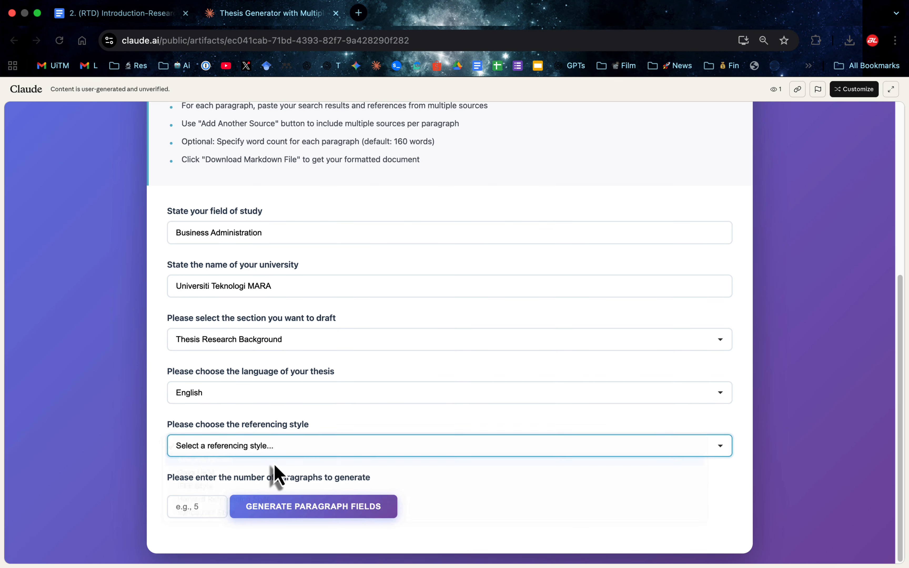
left_click(202, 505)
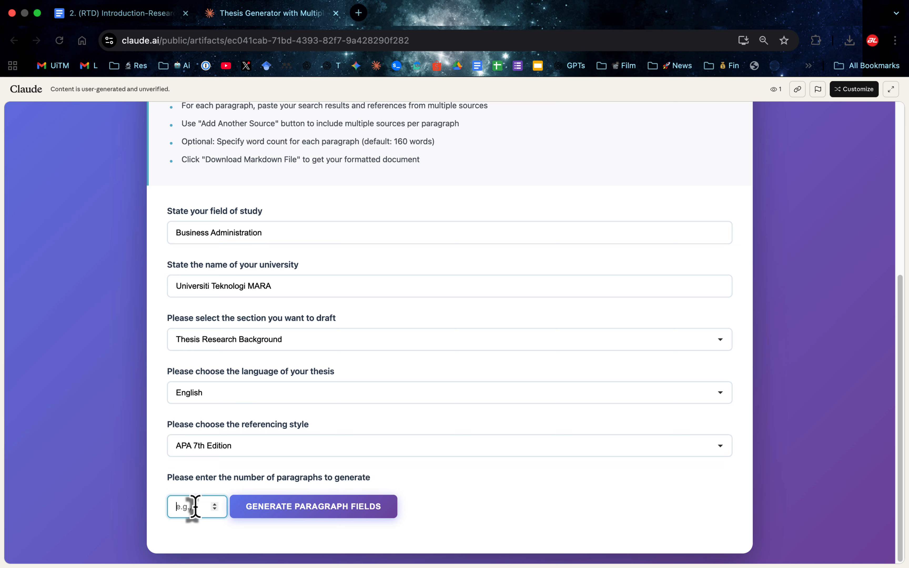
type("15")
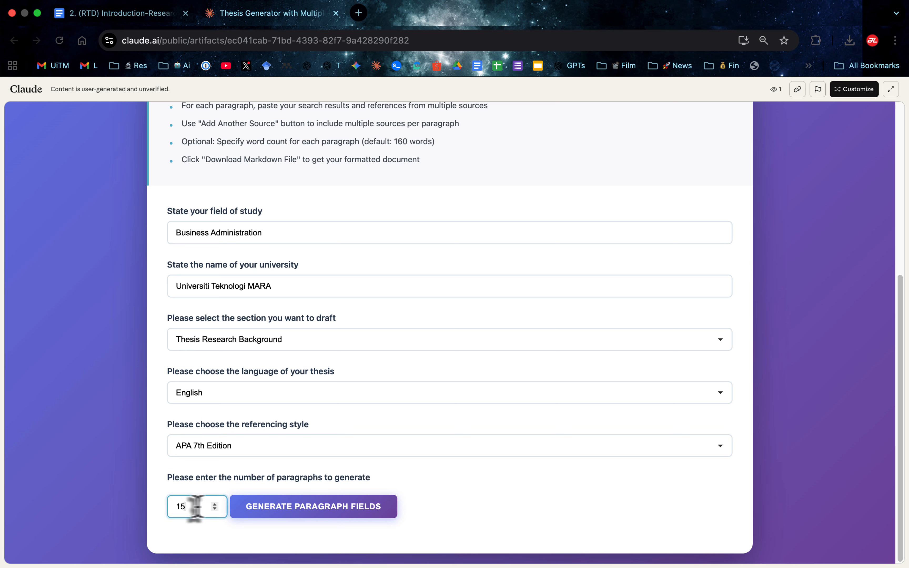
left_click(278, 507)
Step: Examine Paragraph 1's source and reference fields in the form and its four search instructions in the Claude chat's Research Background outline
scroll(278, 515, "down", 6)
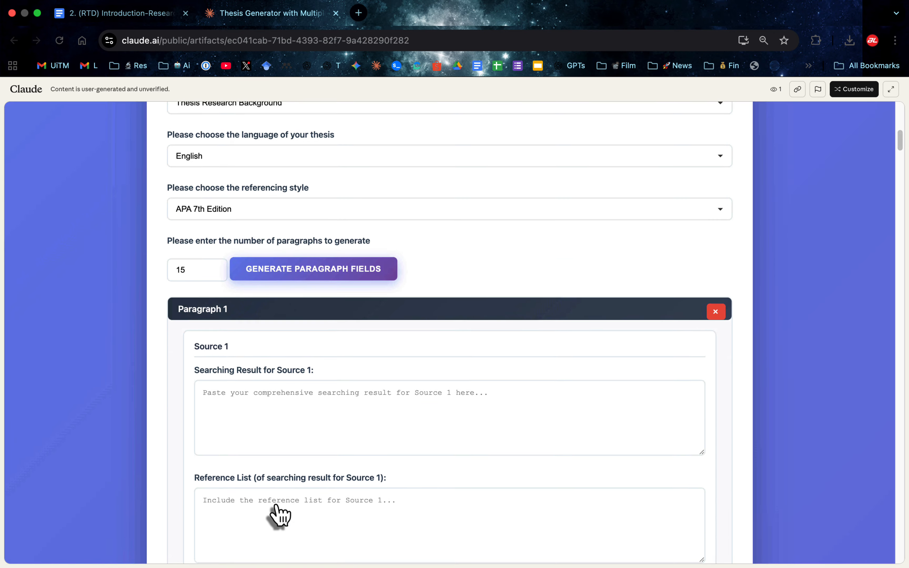
scroll(278, 514, "down", 3)
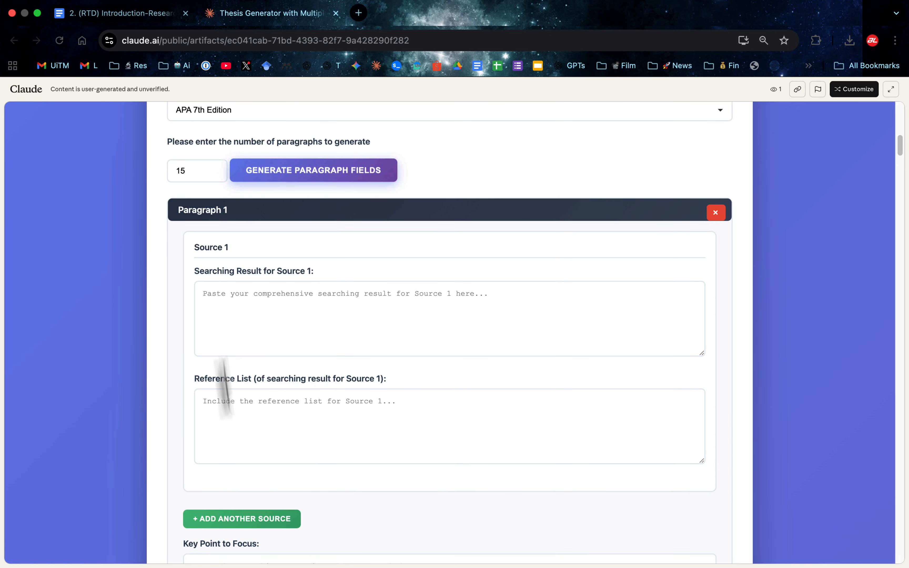
left_click(297, 337)
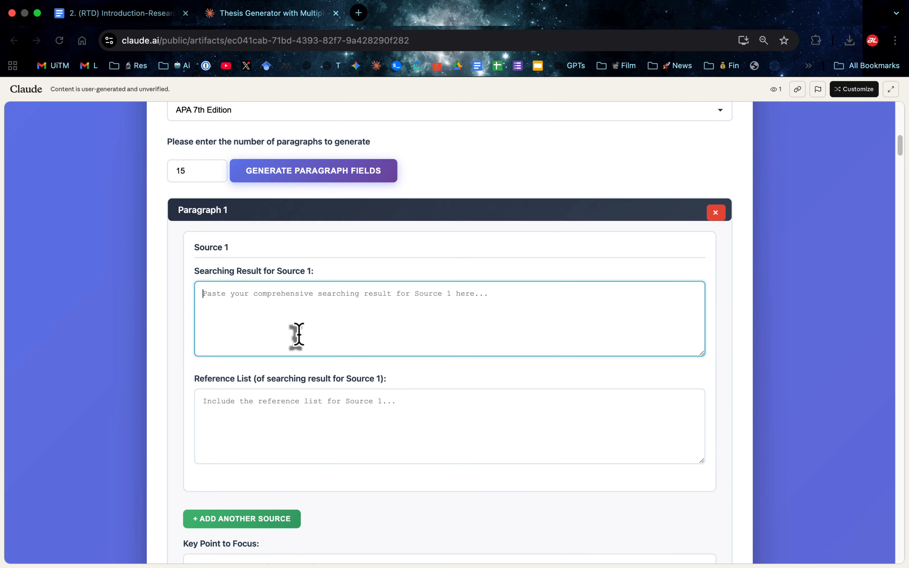
left_click(286, 402)
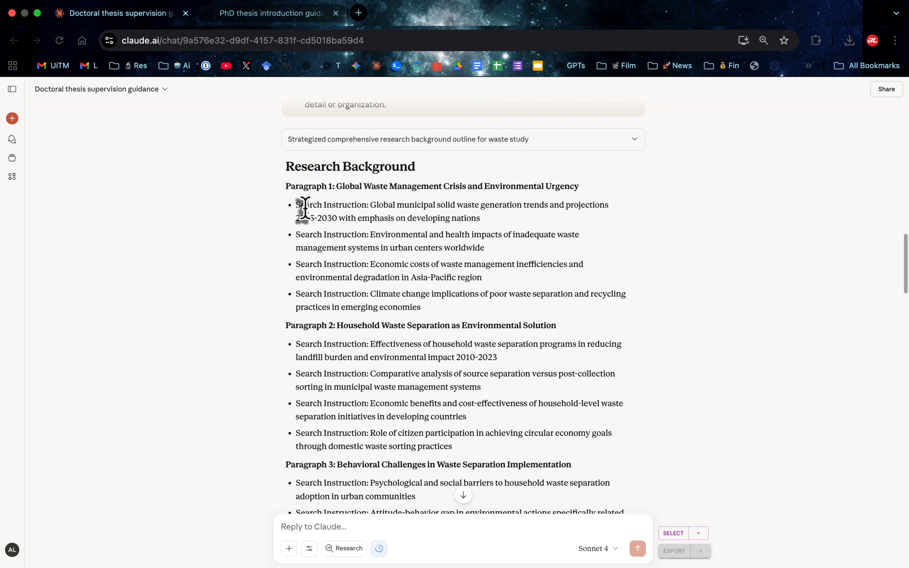
left_click_drag(296, 205, 400, 305)
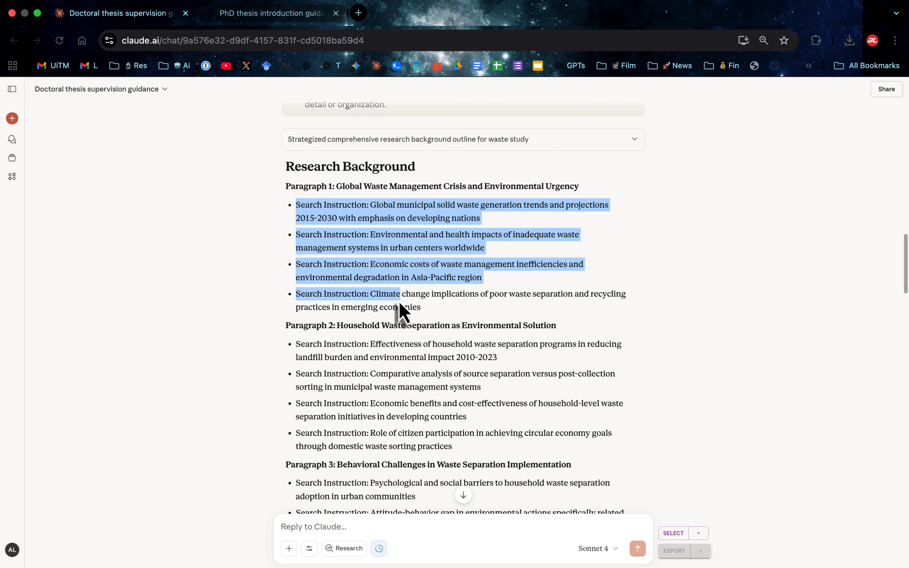
left_click(400, 305)
Step: Switch to Scopus and duplicate the Scopus AI page three times
key("super+grave")
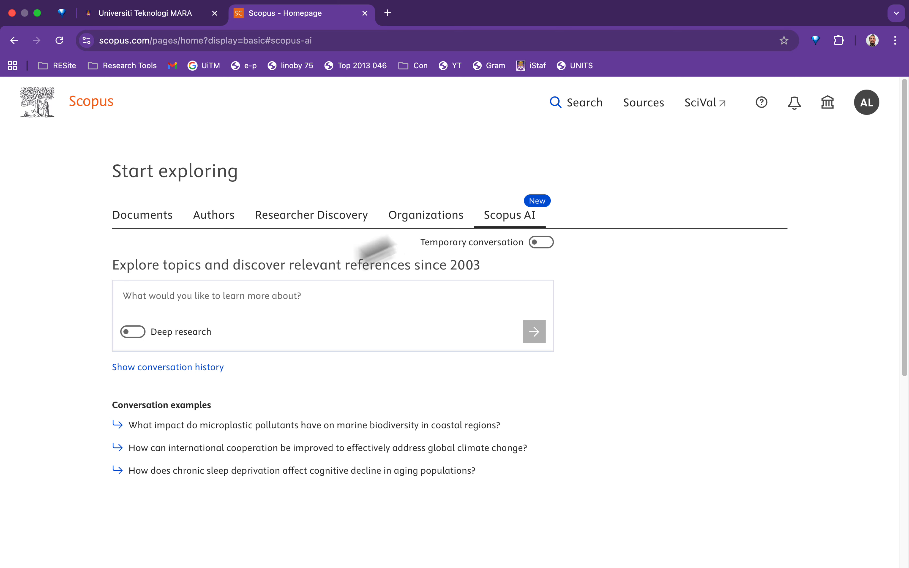
left_click(216, 297)
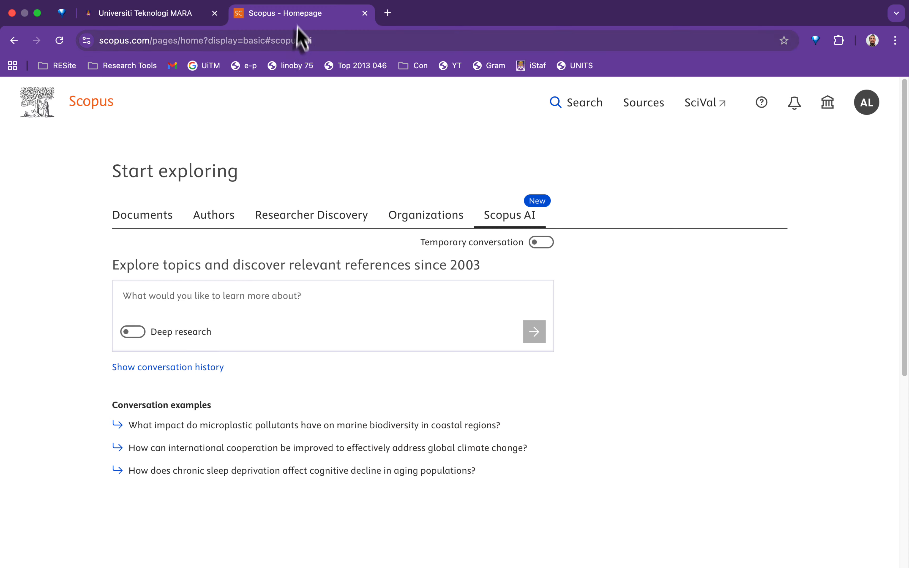
right_click(293, 15)
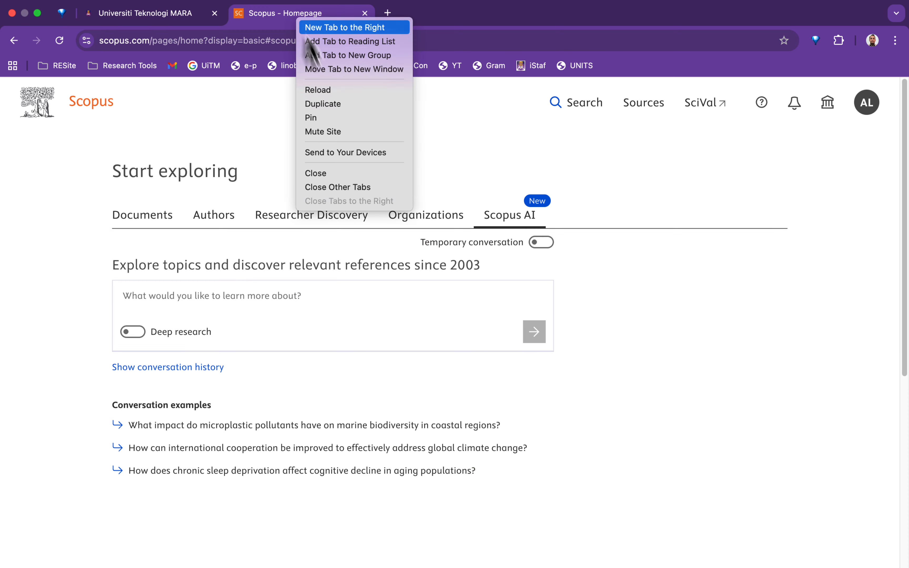
left_click(320, 105)
right_click(422, 30)
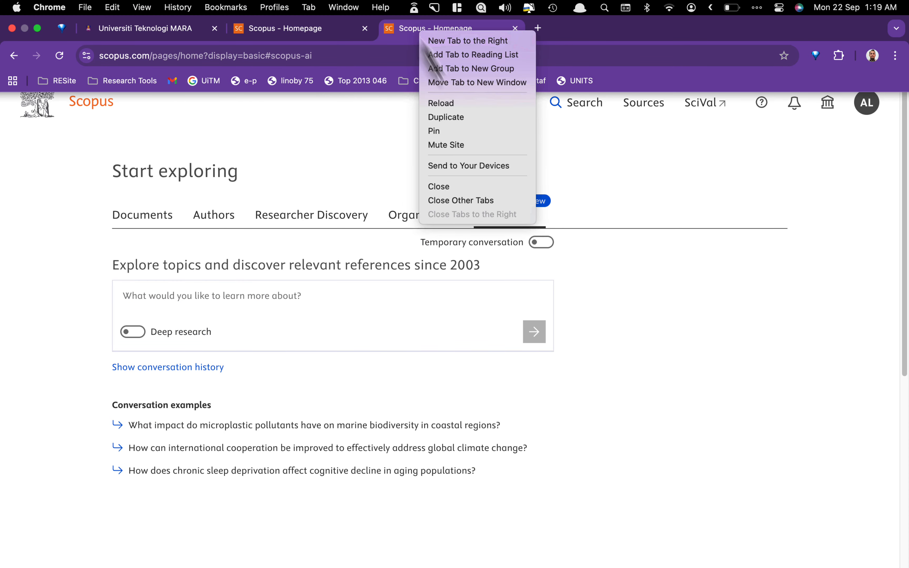
left_click(446, 117)
right_click(563, 30)
left_click(582, 114)
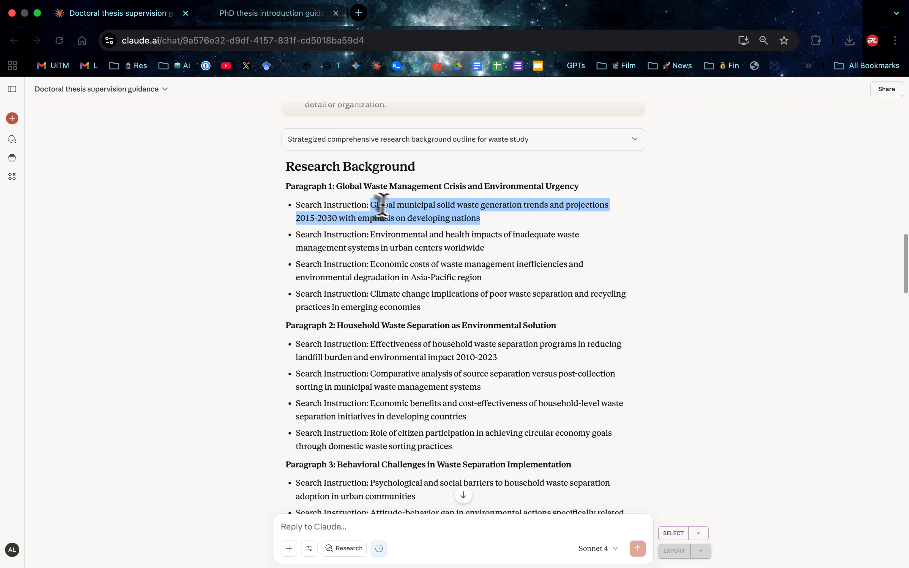
Step: Run a Scopus AI search for Paragraph 1's first instruction, "Global municipal solid waste generation trends and projections 2015-2030 with emphasis on developing nations"
right_click(387, 203)
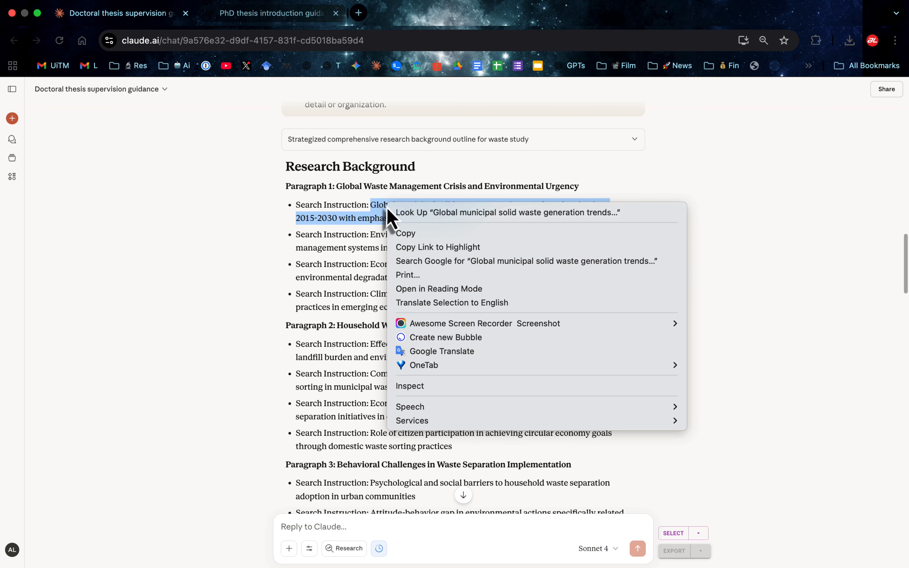
left_click(404, 233)
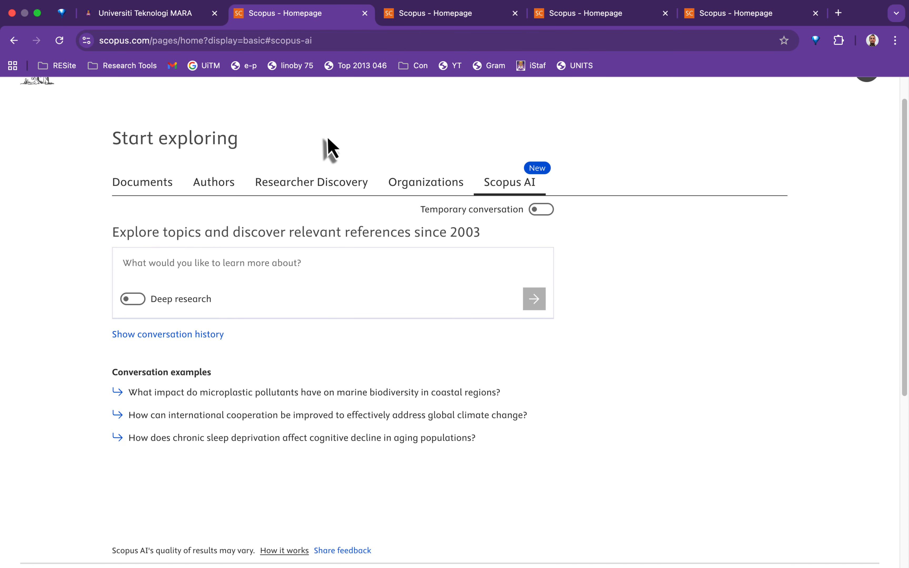
left_click(261, 263)
key("super+v")
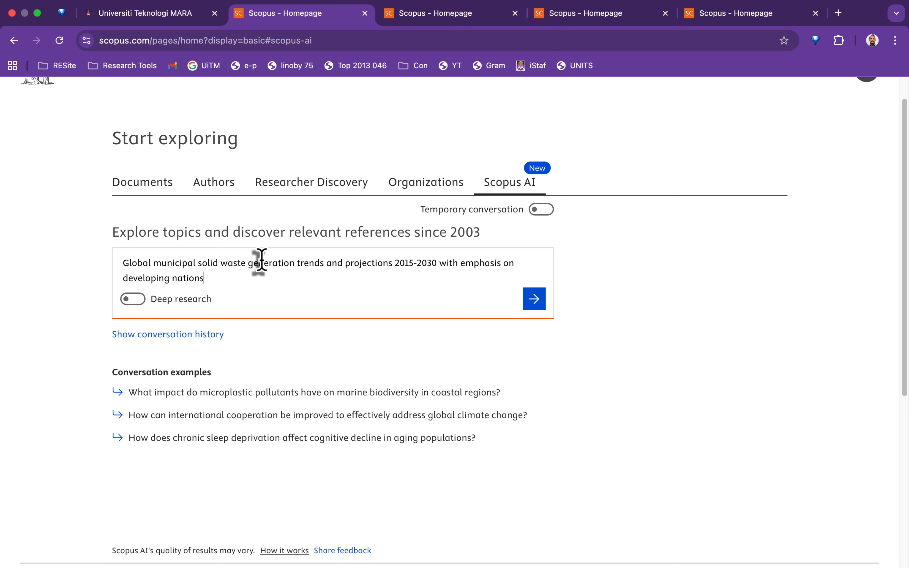
left_click(530, 302)
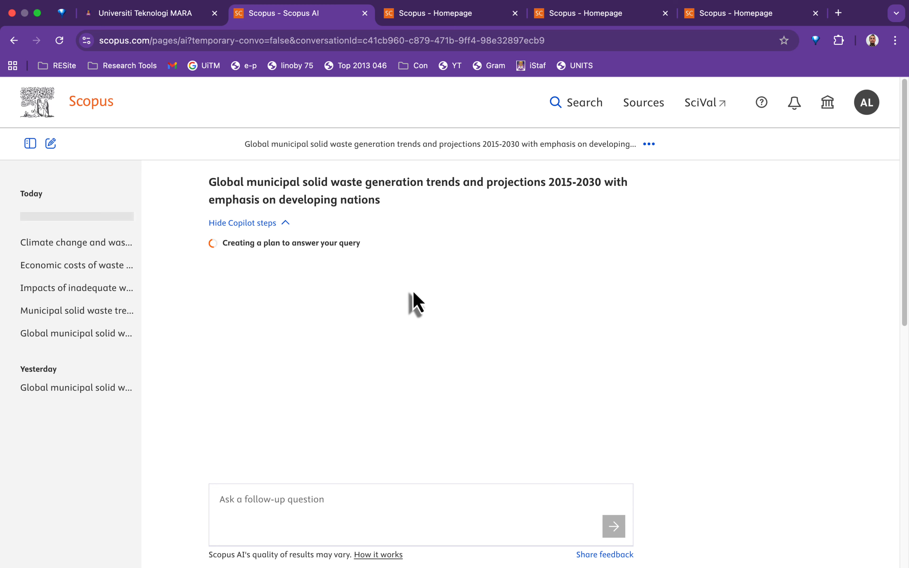
Step: Switch to the Claude chat and copy Paragraph 1's second search instruction, without its "Search Instruction:" label
key("ctrl+Left")
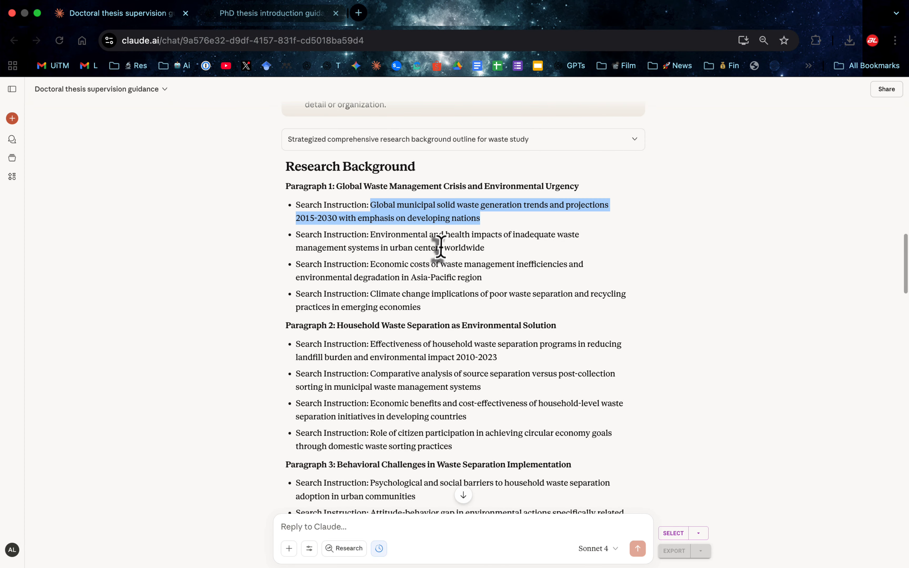
left_click(438, 246)
left_click_drag(492, 250, 367, 236)
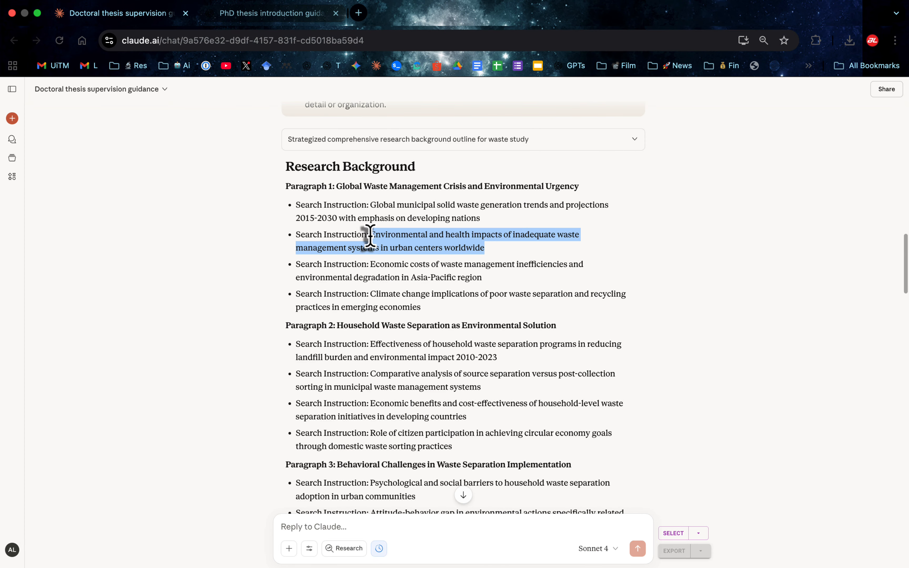
right_click(370, 236)
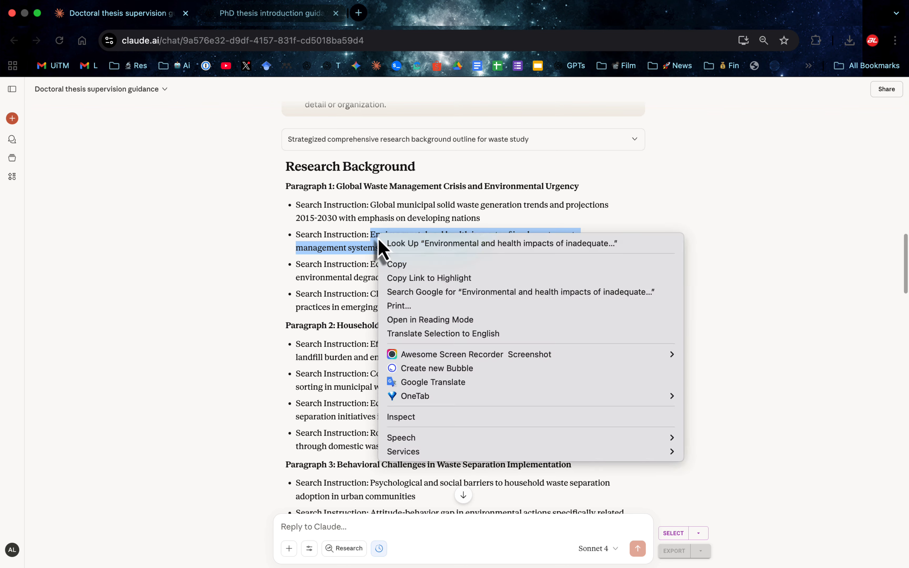
left_click(399, 264)
Step: Run a Scopus AI search for "Environmental and health impacts of inadequate waste management systems in urban centers worldwide" in the second Scopus page
key("ctrl+Right")
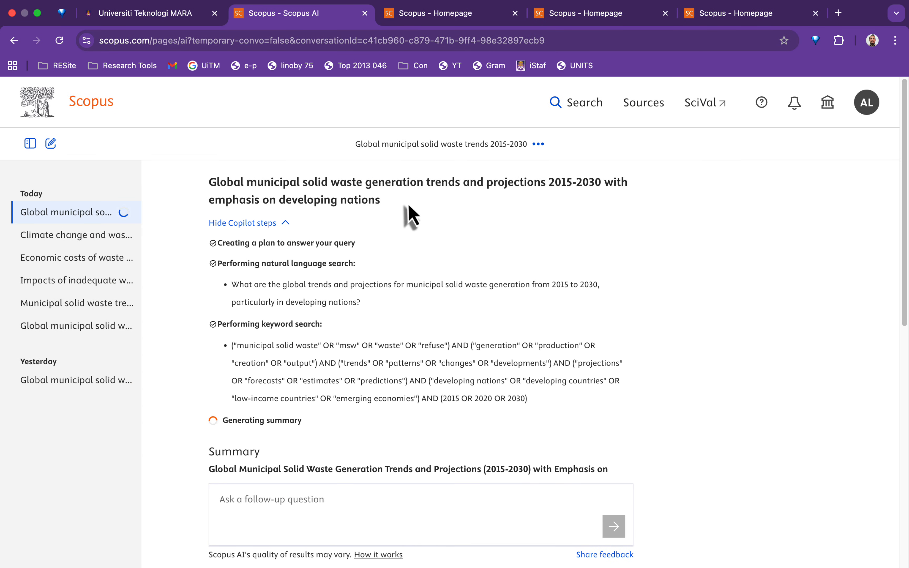
left_click(429, 15)
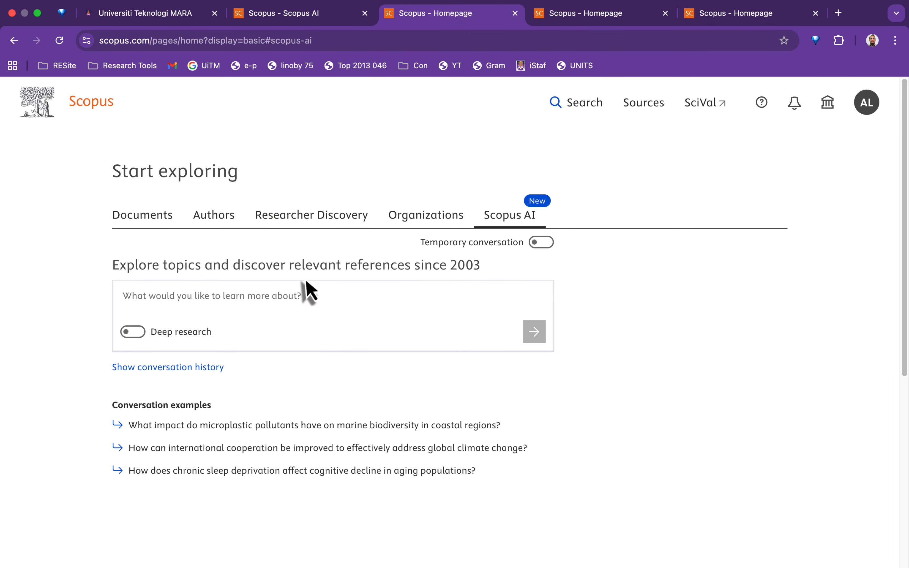
left_click(300, 287)
right_click(299, 287)
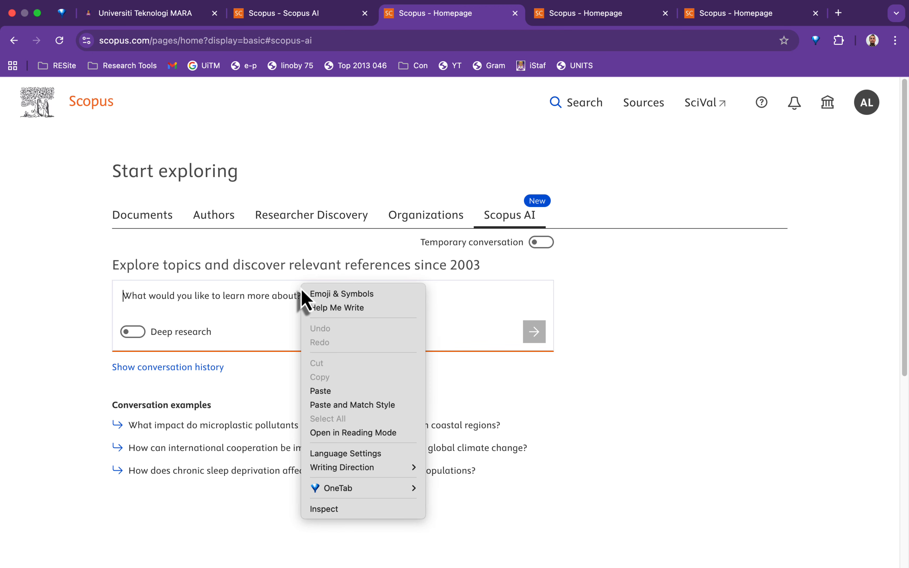
left_click(318, 391)
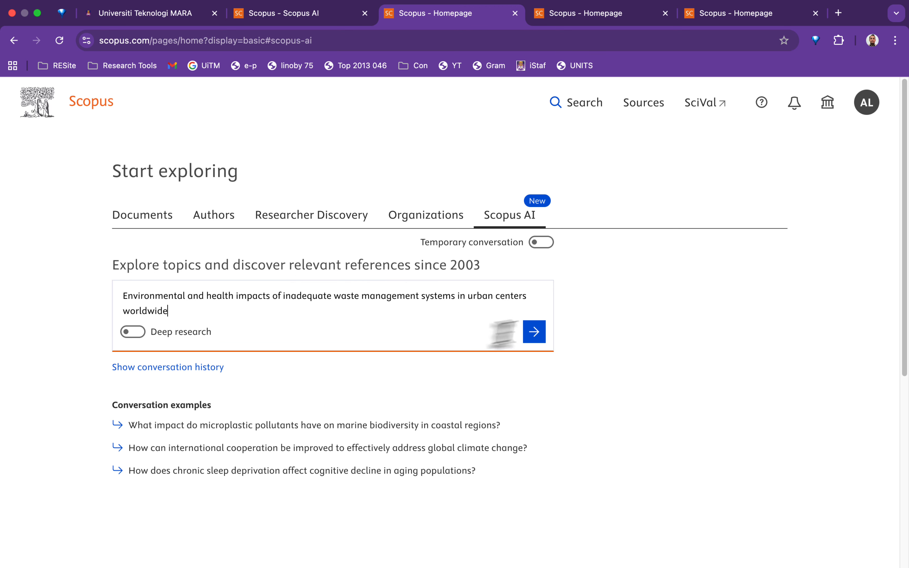
left_click(532, 332)
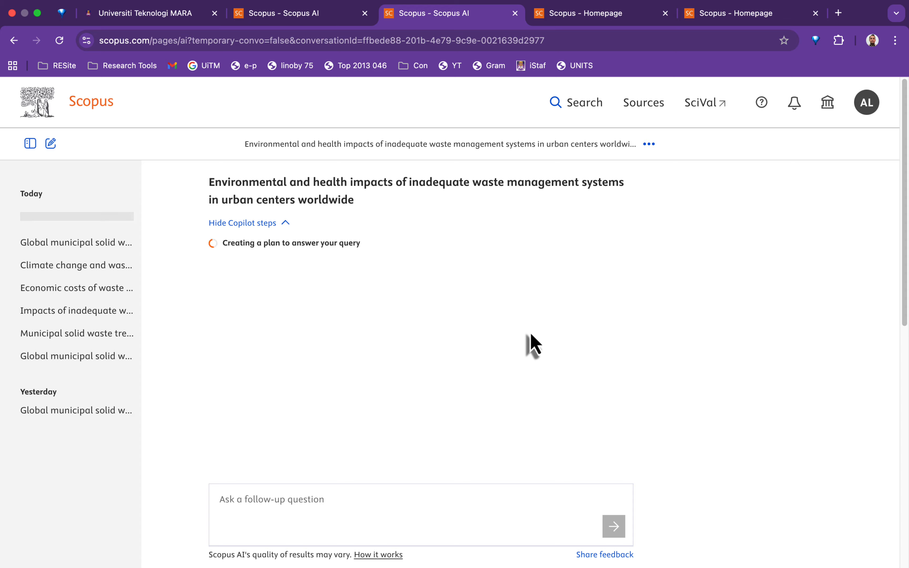
Step: Return to the Claude chat and copy Paragraph 1's third search instruction, on economic costs in the Asia-Pacific region
key("ctrl+Left")
left_click(501, 293)
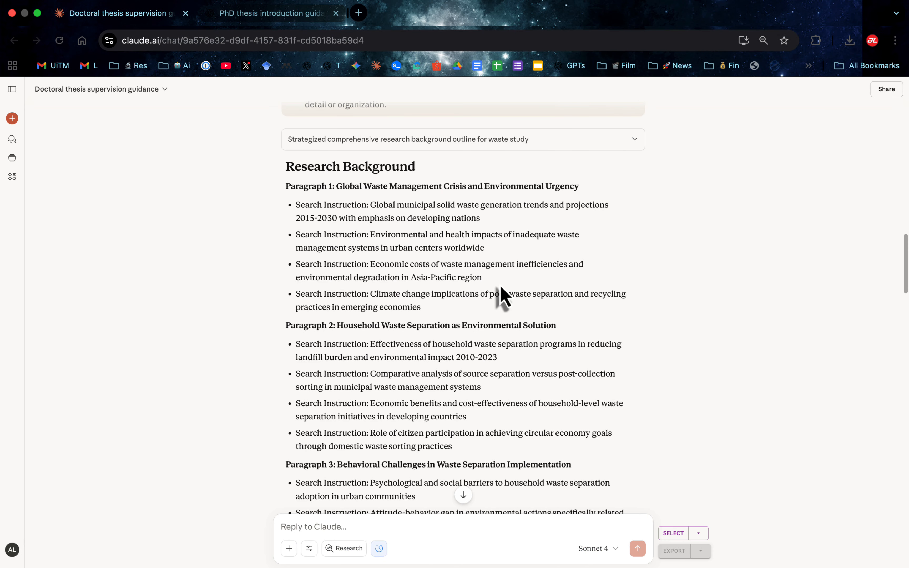
left_click_drag(482, 278, 373, 265)
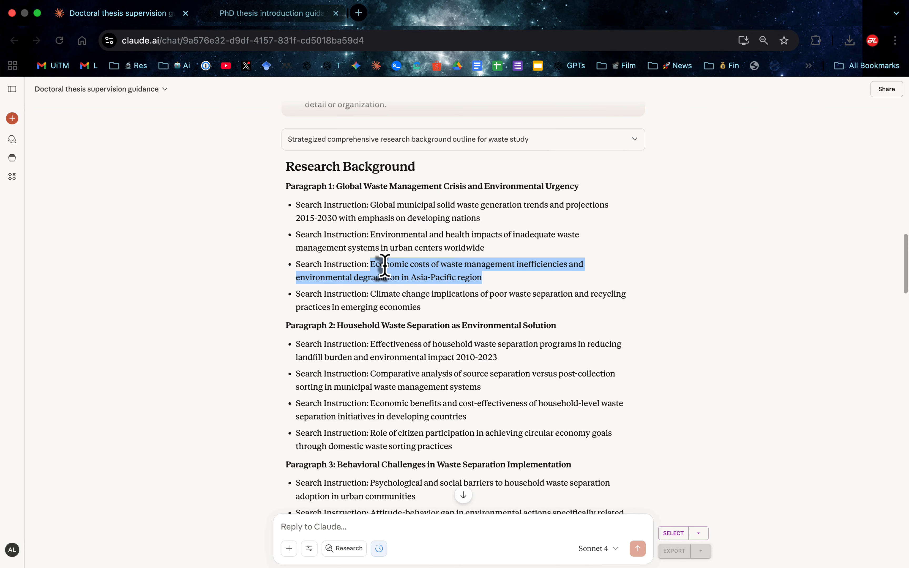
right_click(374, 265)
left_click(402, 295)
Step: Run a Scopus AI search for "Economic costs of waste management inefficiencies and environmental degradation in Asia-Pacific region" in the third Scopus page
key("ctrl+Right")
left_click(567, 15)
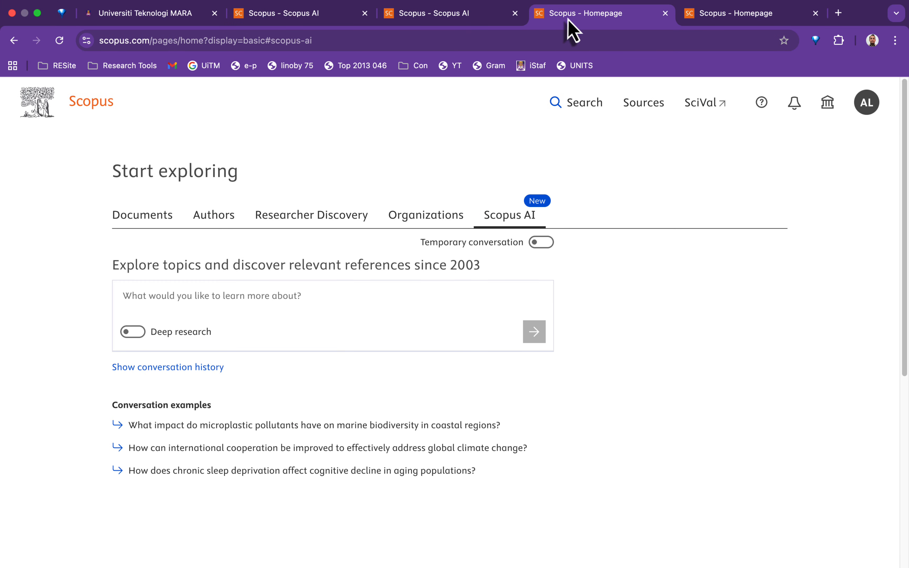
left_click(347, 296)
right_click(351, 292)
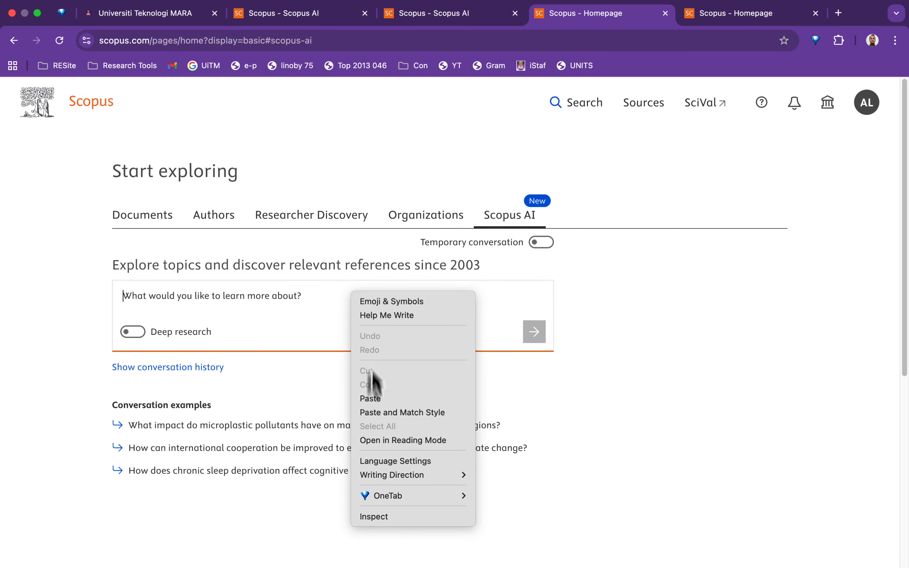
left_click(371, 399)
left_click(534, 332)
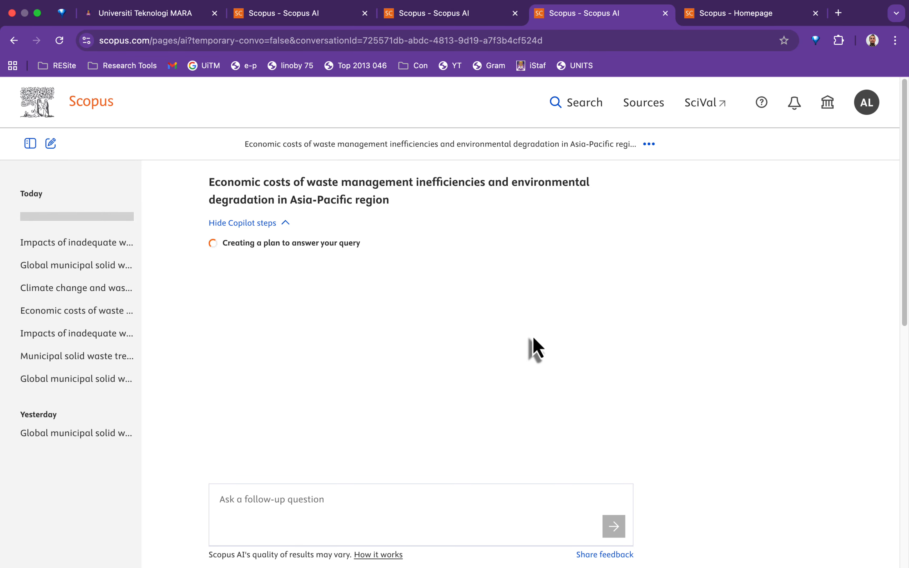
Step: Return to the Claude chat and copy Paragraph 1's fourth search instruction, on climate change implications in emerging economies
key("super+Tab")
left_click(470, 324)
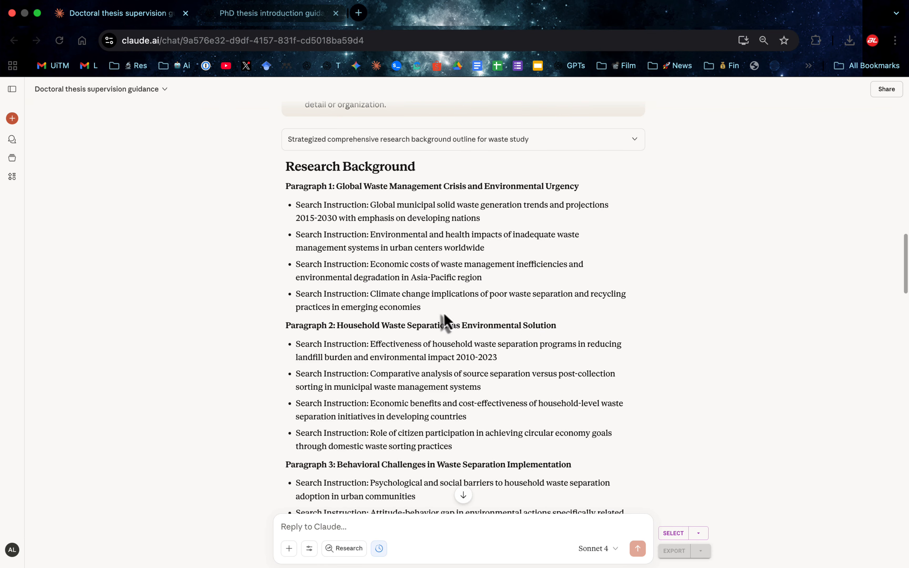
left_click_drag(447, 323, 366, 294)
right_click(377, 293)
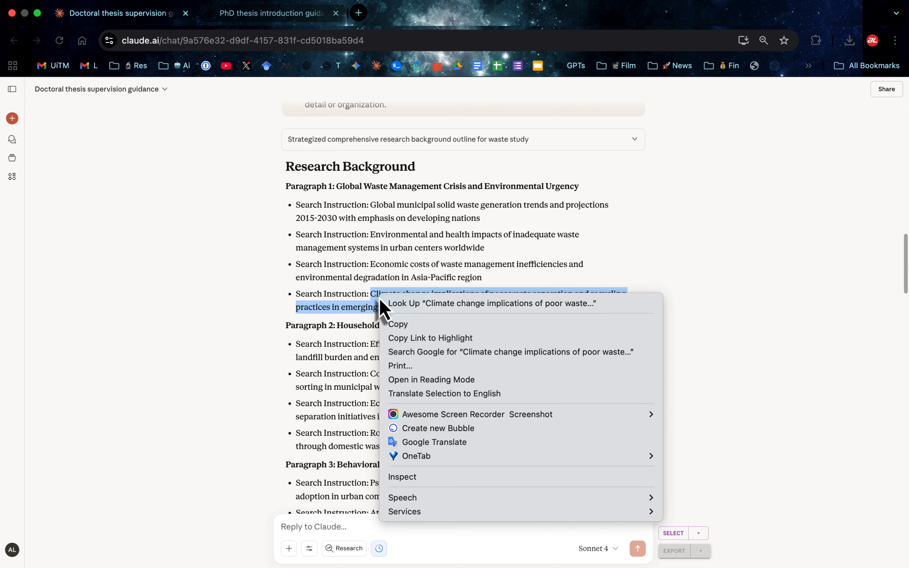
left_click(396, 324)
Step: Run a Scopus AI search for "Climate change implications of poor waste separation and recycling practices in emerging economies" in the fourth Scopus page
key("super+Tab")
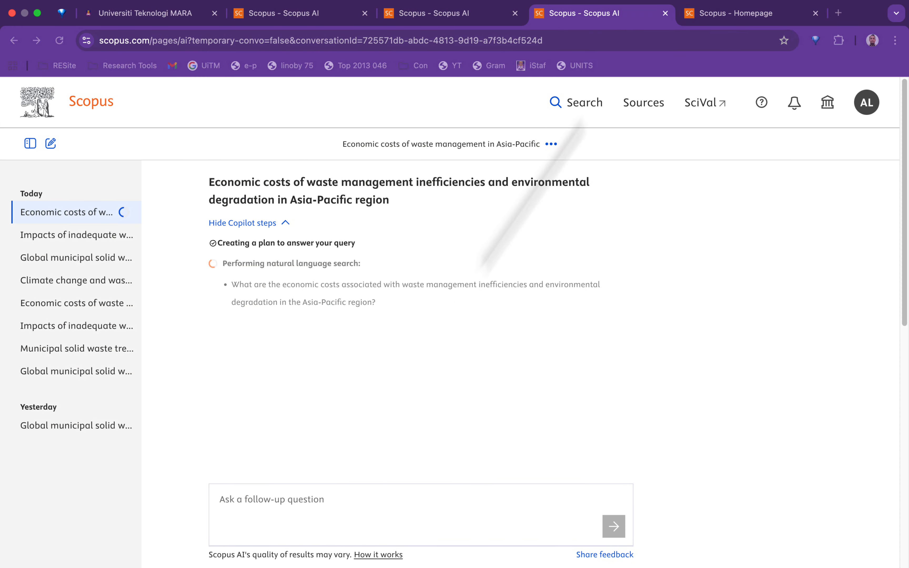
left_click(717, 15)
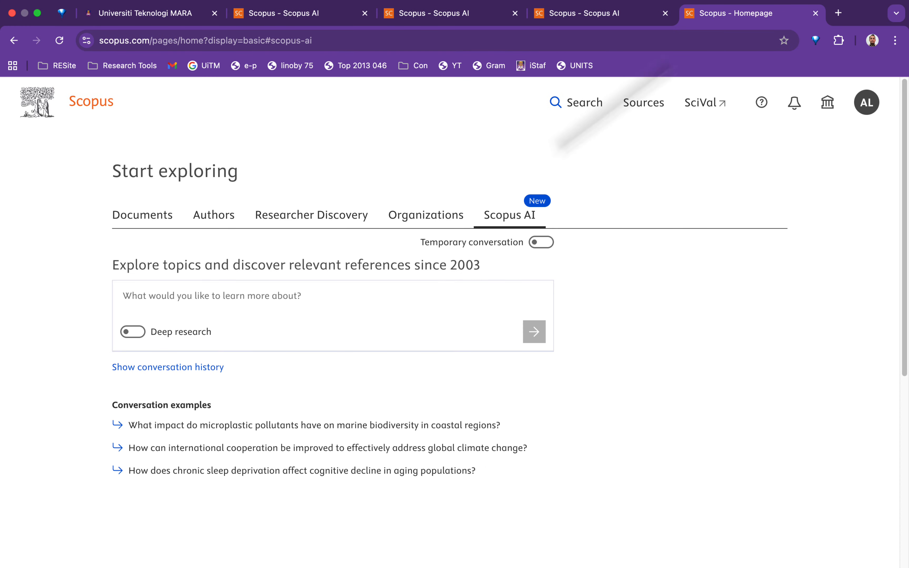
right_click(325, 300)
left_click(342, 405)
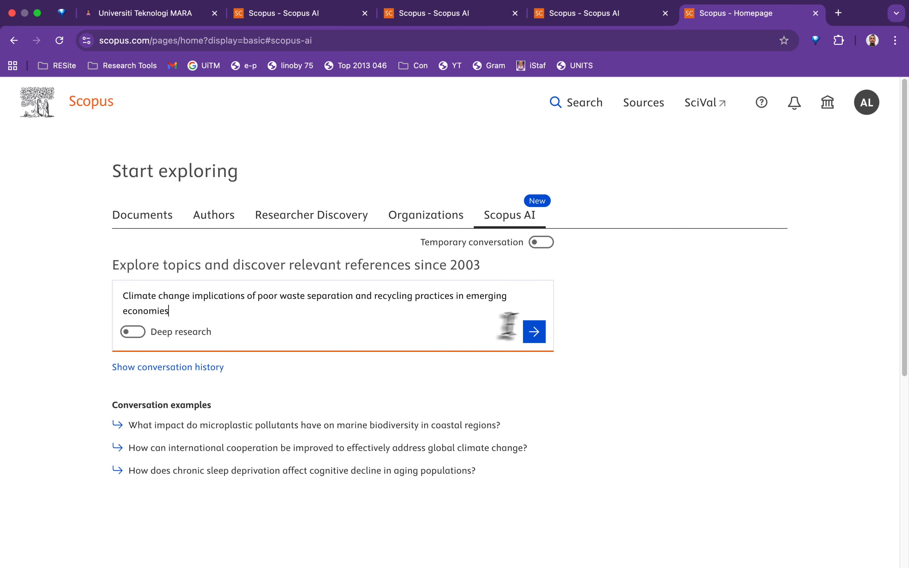
left_click(534, 331)
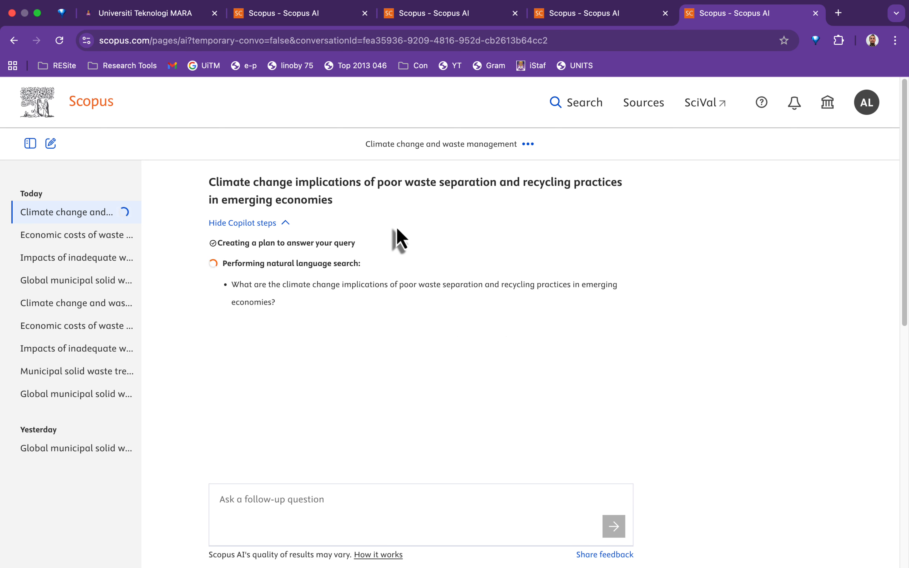
Step: Copy the Scopus AI summary on global municipal solid waste trends into the form's searching result for Paragraph 1, Source 1
left_click(291, 22)
scroll(304, 297, "down", 10)
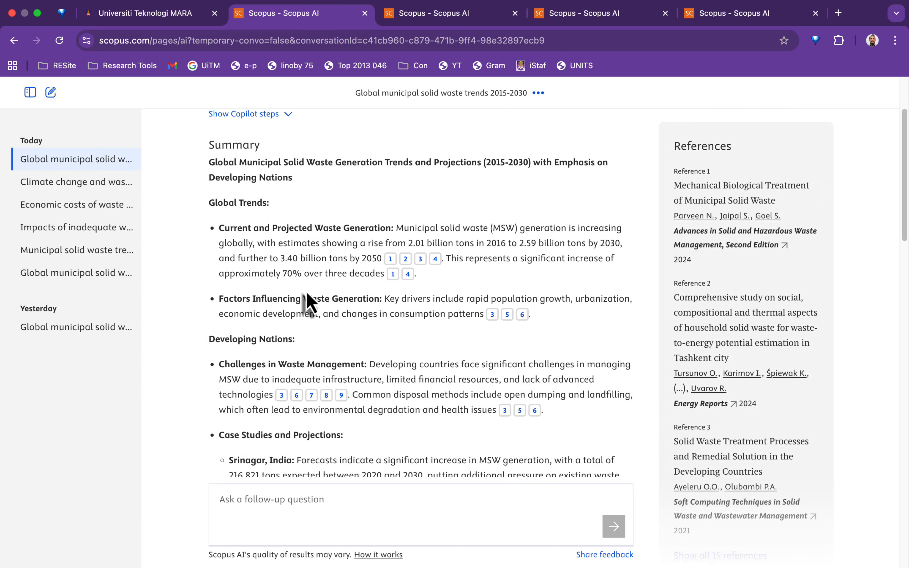
scroll(304, 289, "down", 12)
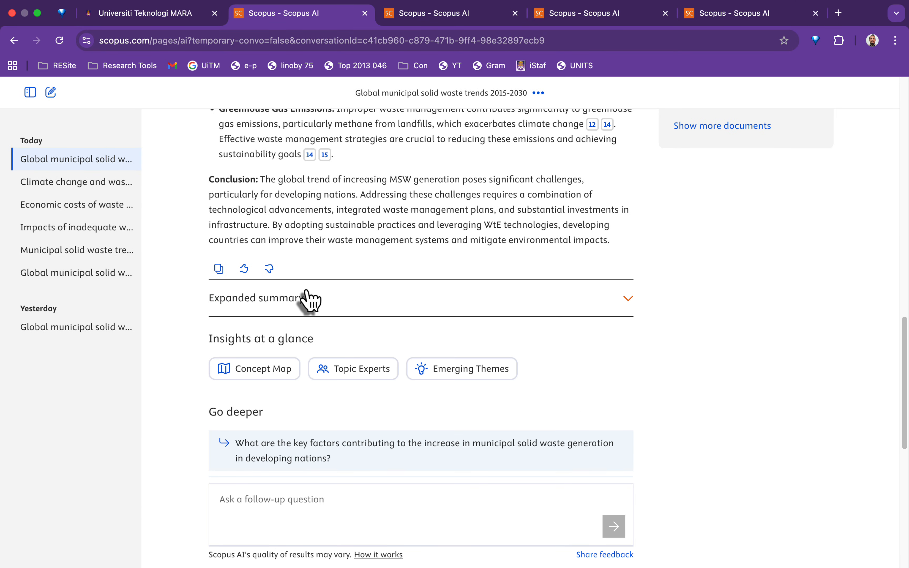
scroll(308, 299, "up", 1)
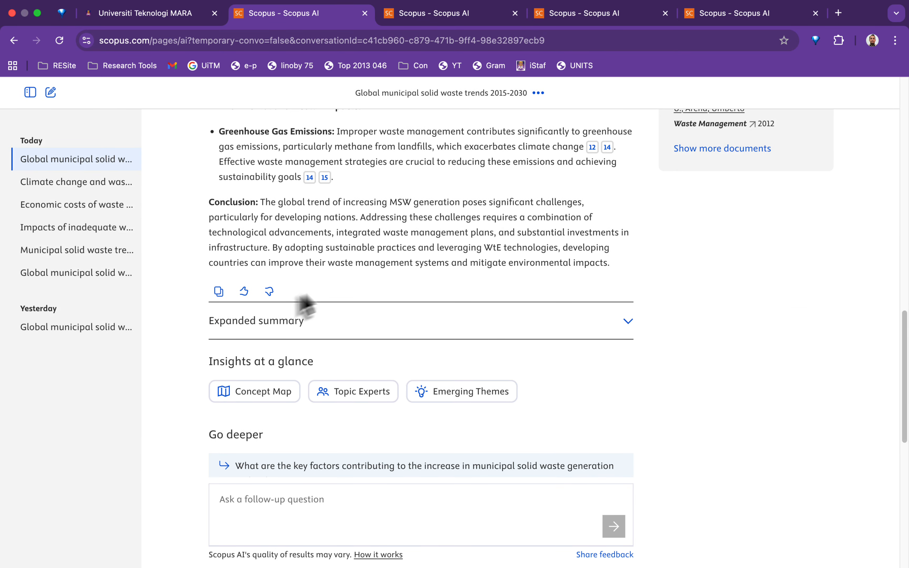
left_click(217, 296)
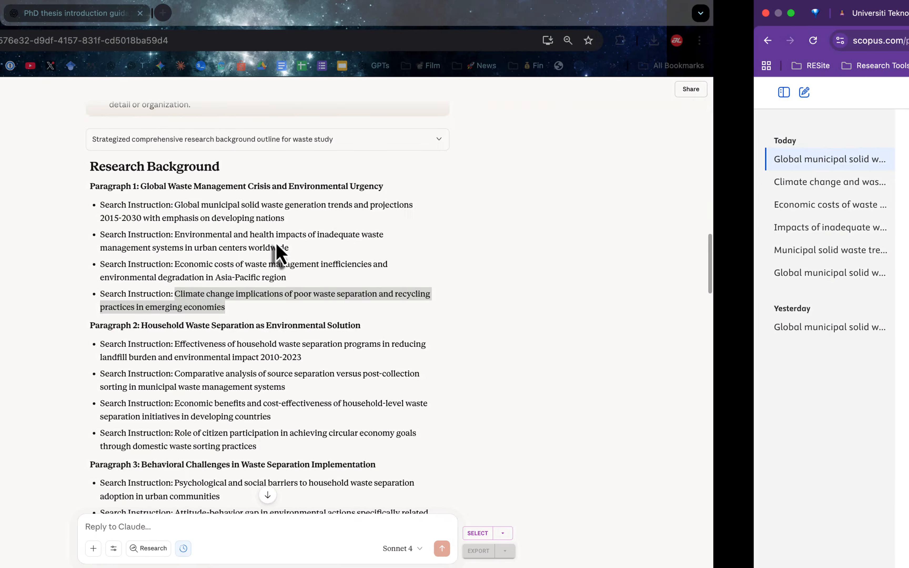
right_click(217, 285)
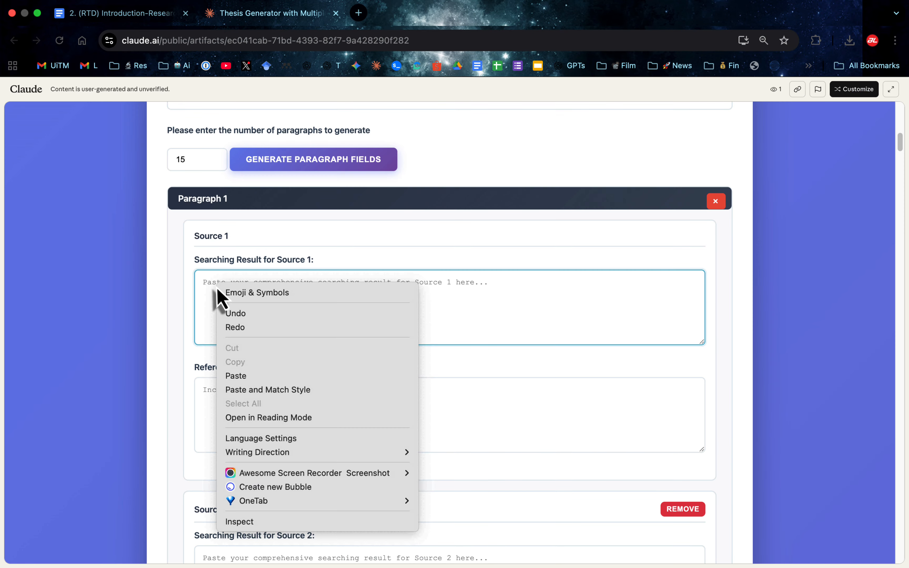
left_click(236, 376)
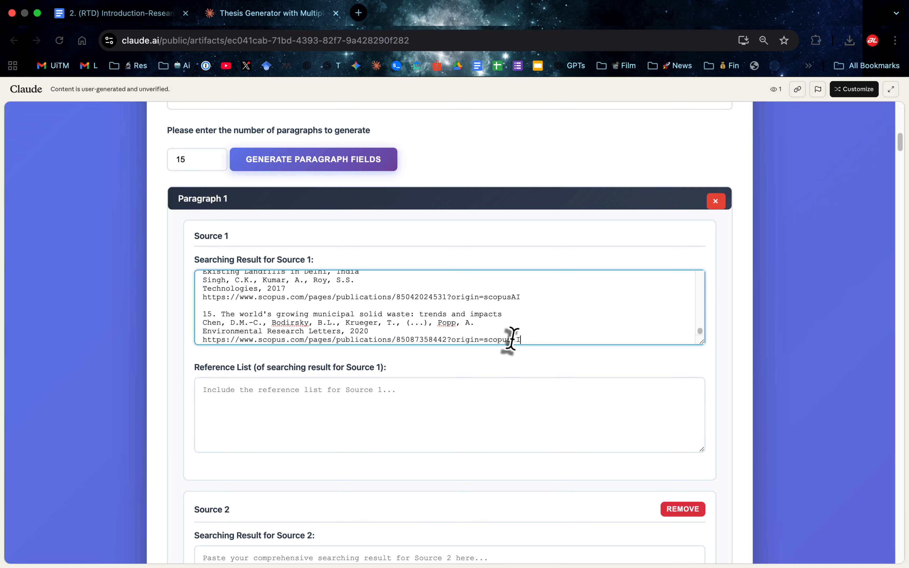
Step: Delete the Scopus link line of reference 15 at the end of Source 1's searching result
scroll(376, 338, "down", 1)
left_click(201, 332, "shift")
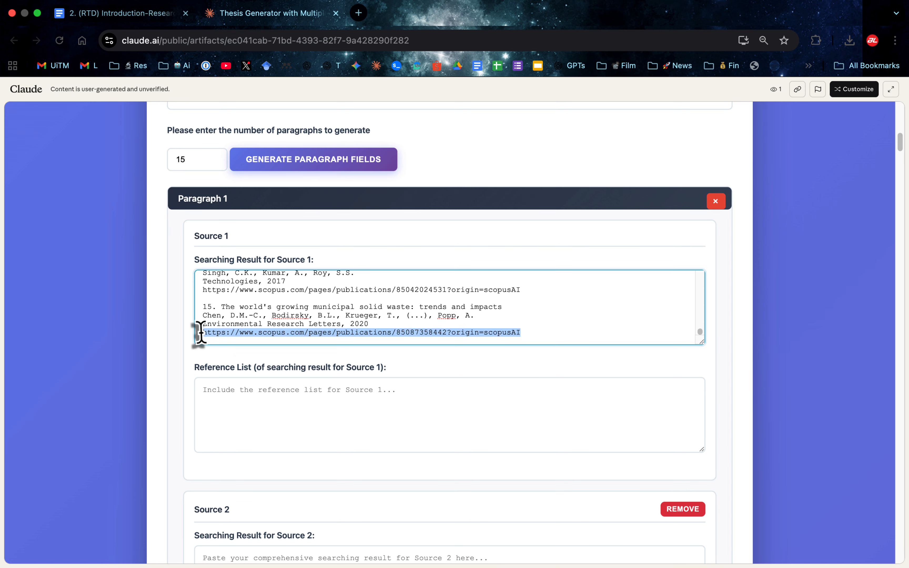
key("BackSpace")
key("BackSpace")
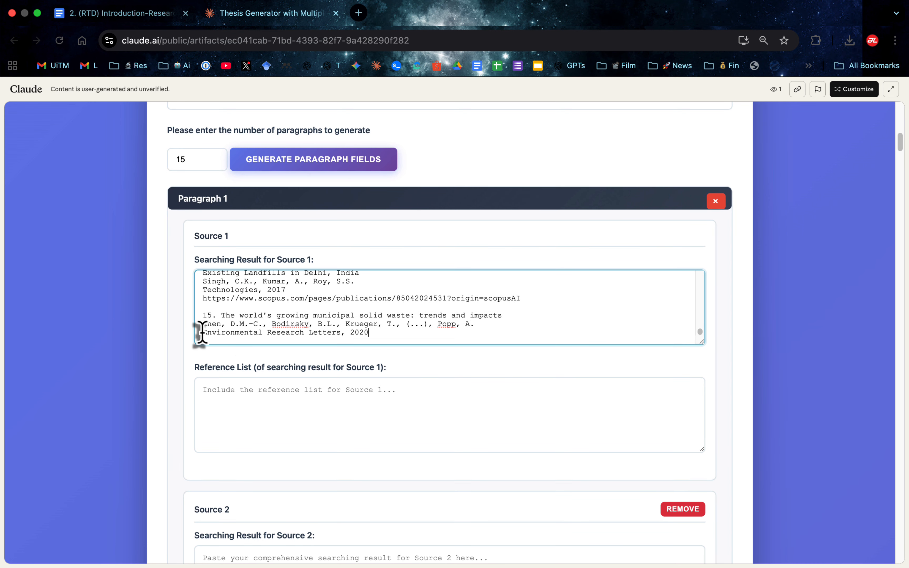
Step: Move the references from Source 1's searching result into its Reference List field and remove the "References" heading
mouse_move(383, 336)
left_mouse_down()
mouse_move(210, 304)
mouse_move(217, 278)
mouse_move(207, 285)
mouse_move(206, 271)
mouse_move(203, 309)
mouse_move(197, 269)
mouse_move(205, 340)
mouse_move(192, 296)
left_mouse_up()
right_click(239, 412)
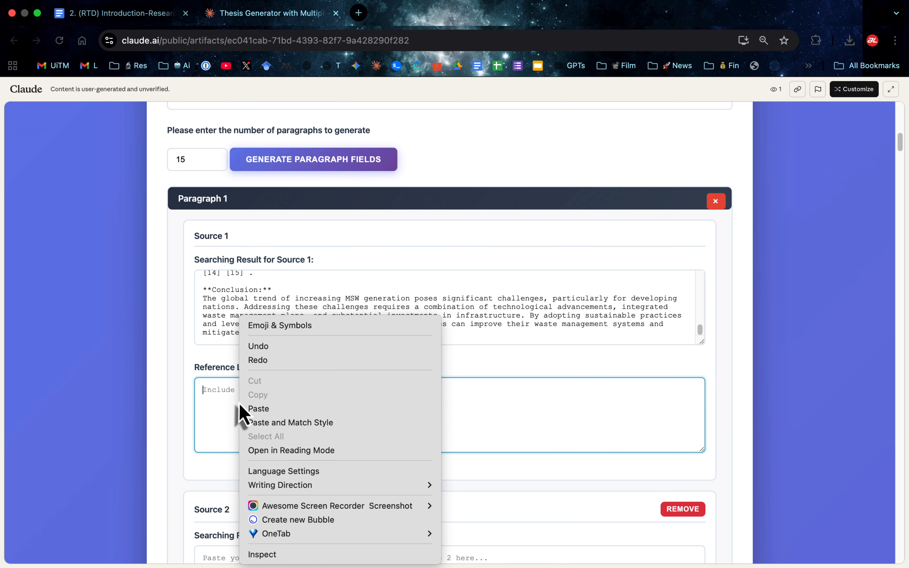
left_click(254, 410)
scroll(255, 413, "up", 8)
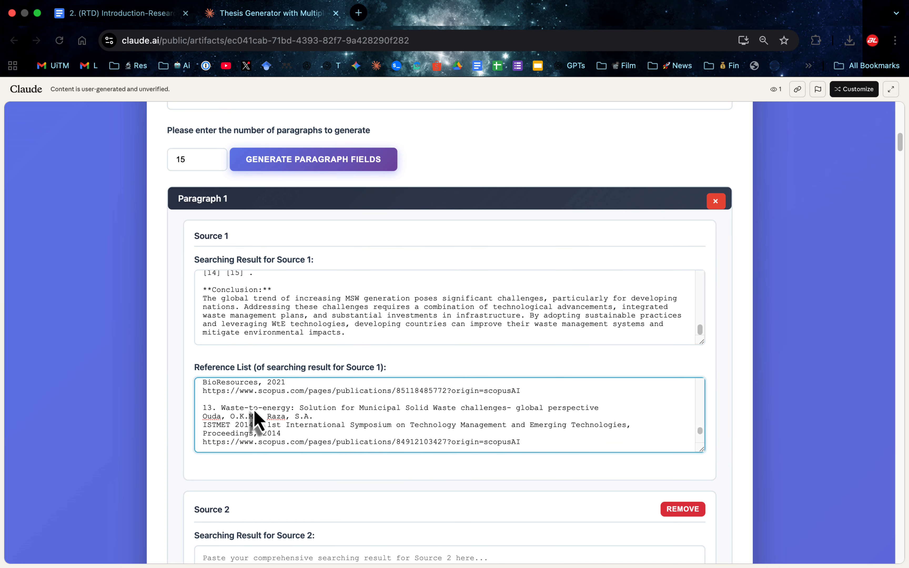
scroll(255, 411, "up", 10)
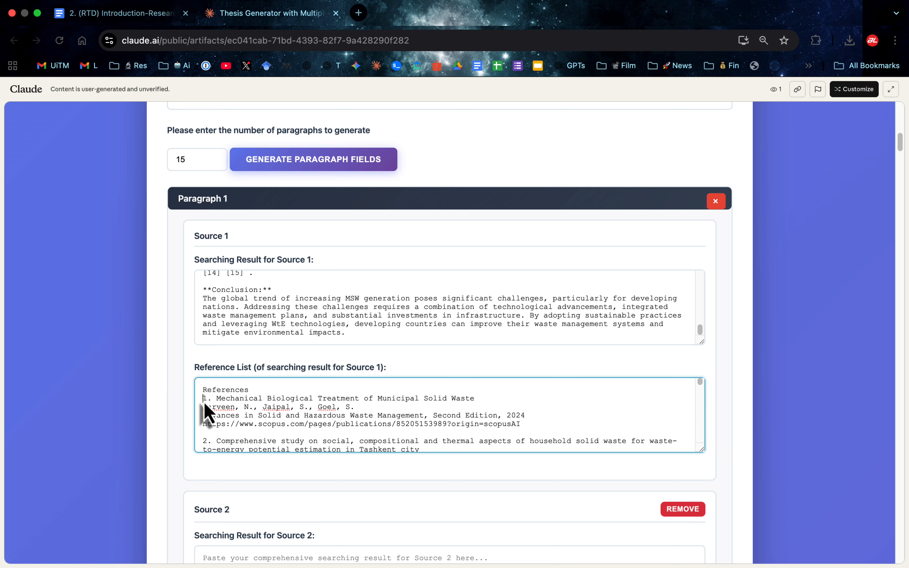
left_click_drag(204, 403, 200, 392)
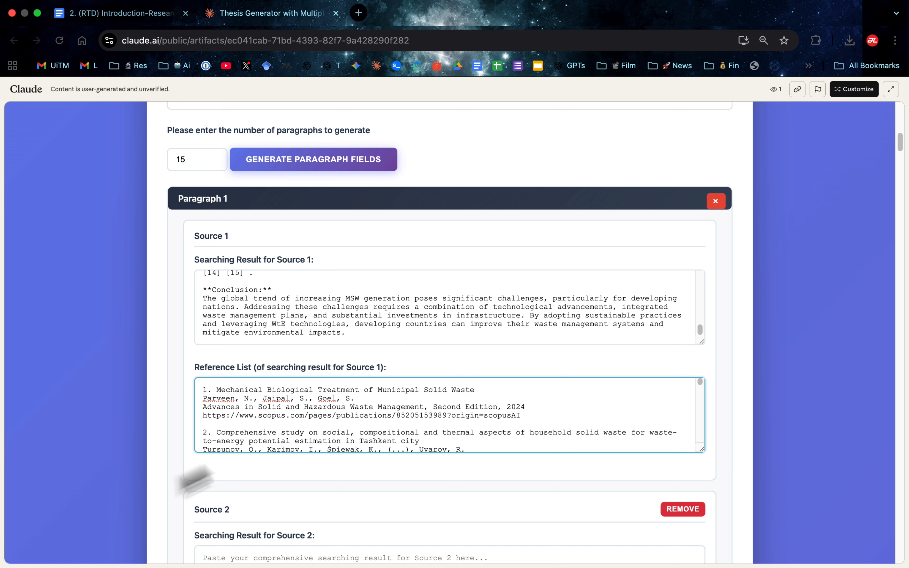
Step: Copy the Scopus AI summary on impacts of inadequate waste management into Paragraph 1's searching result for Source 2
scroll(151, 485, "down", 5)
key("super+grave")
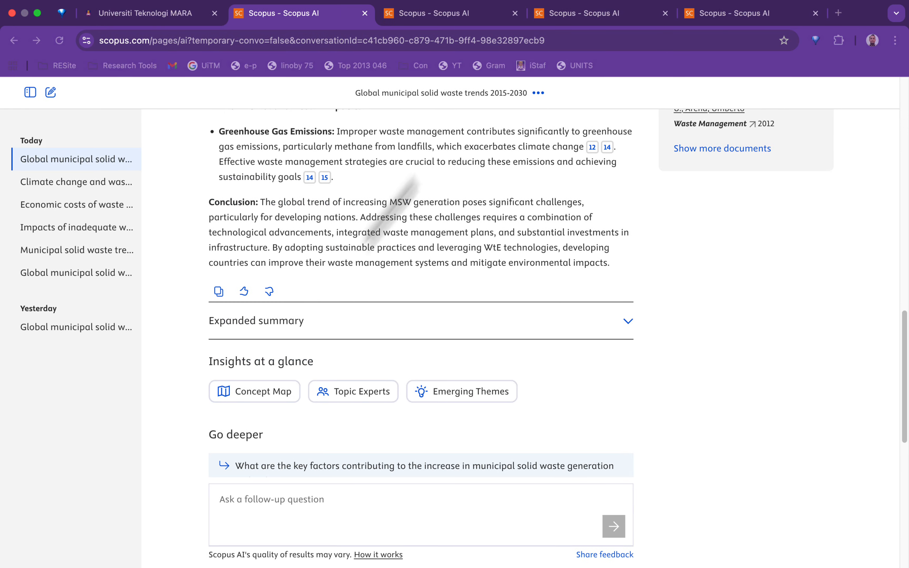
left_click(468, 23)
scroll(301, 405, "down", 15)
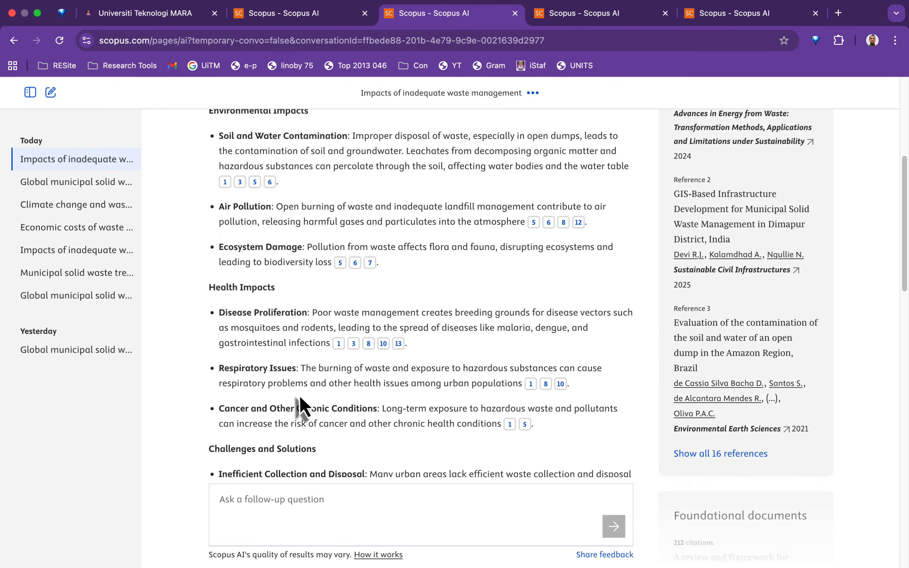
left_click(218, 287)
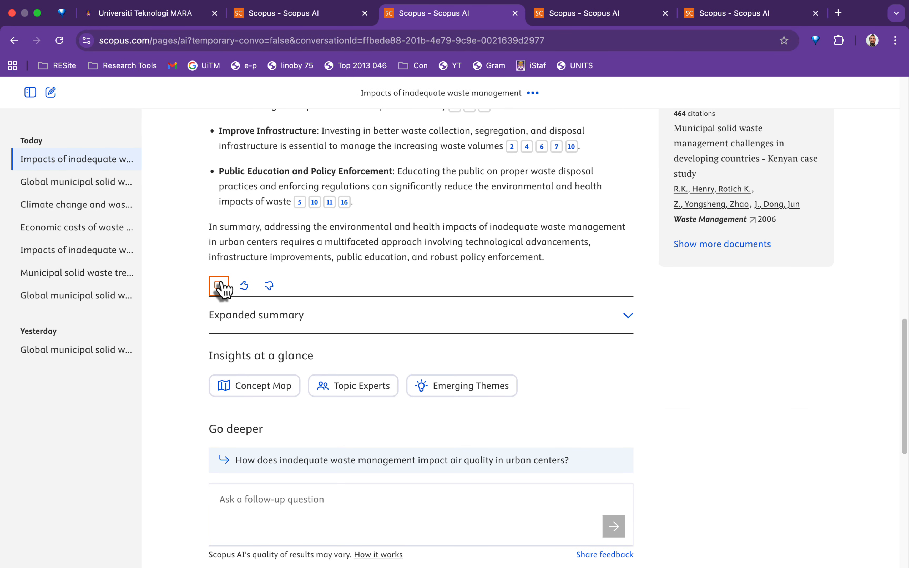
key("super+grave")
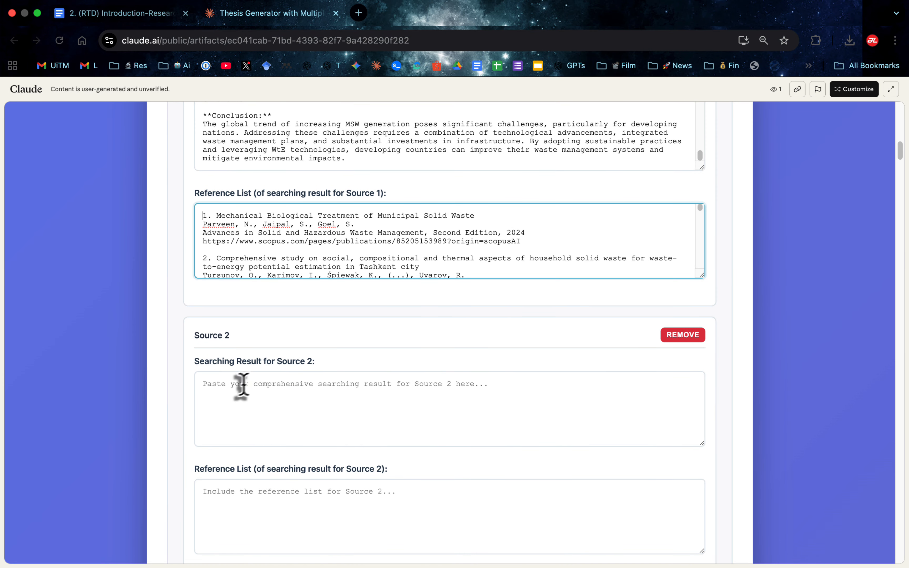
left_click(238, 395)
right_click(239, 404)
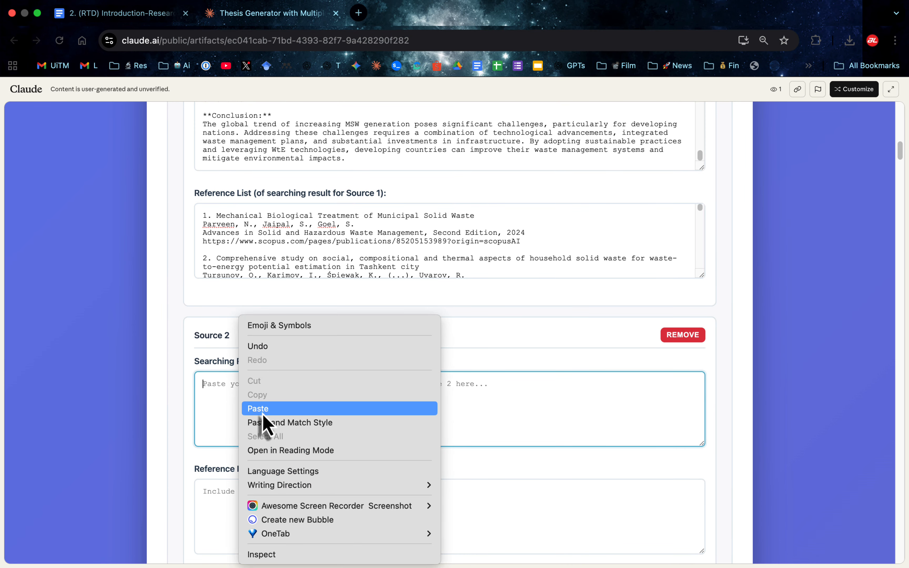
left_click(263, 413)
Step: Cut the references block, including its "References" heading, from the end of Source 2's searching result
left_click_drag(526, 443, 186, 442)
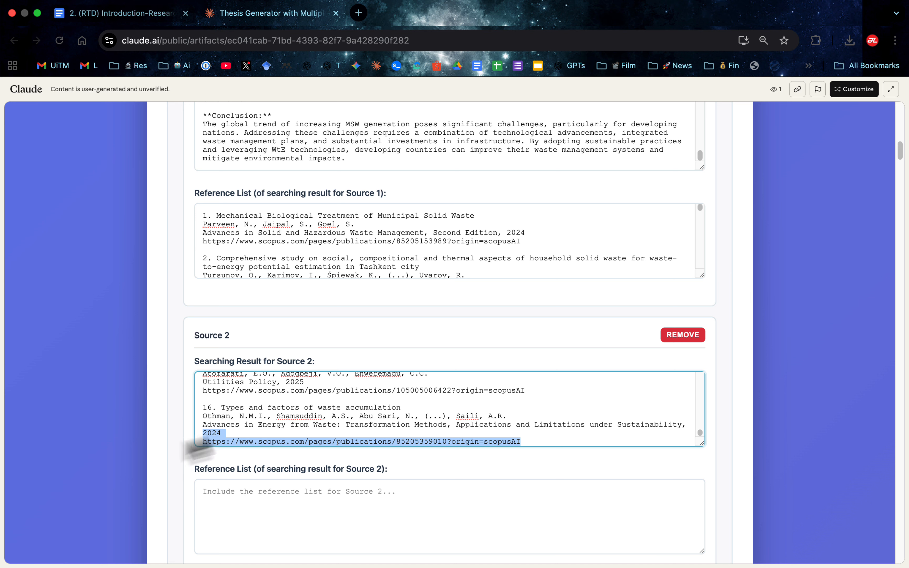
left_click(239, 436)
left_click_drag(345, 436, 193, 412)
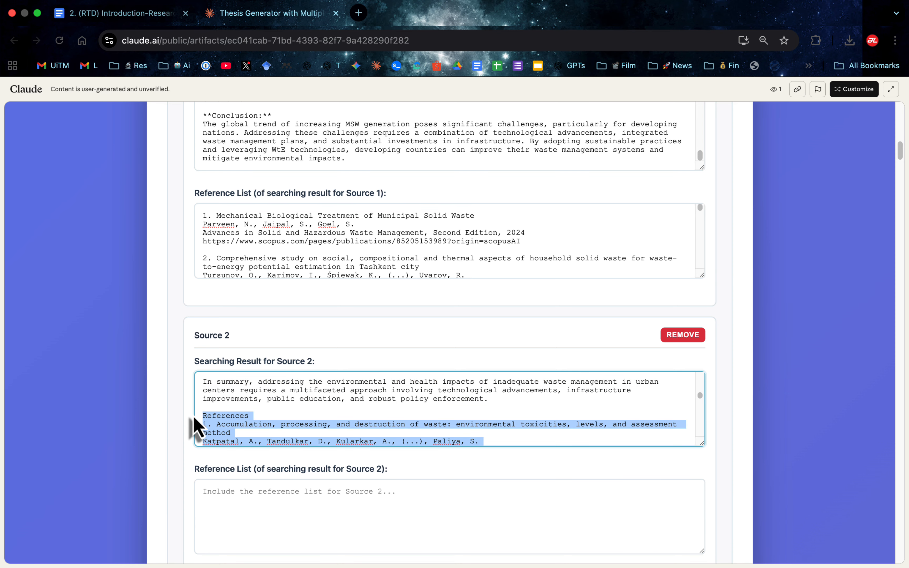
right_click(225, 430)
left_click(246, 282)
key("super+x")
scroll(272, 375, "up", 2)
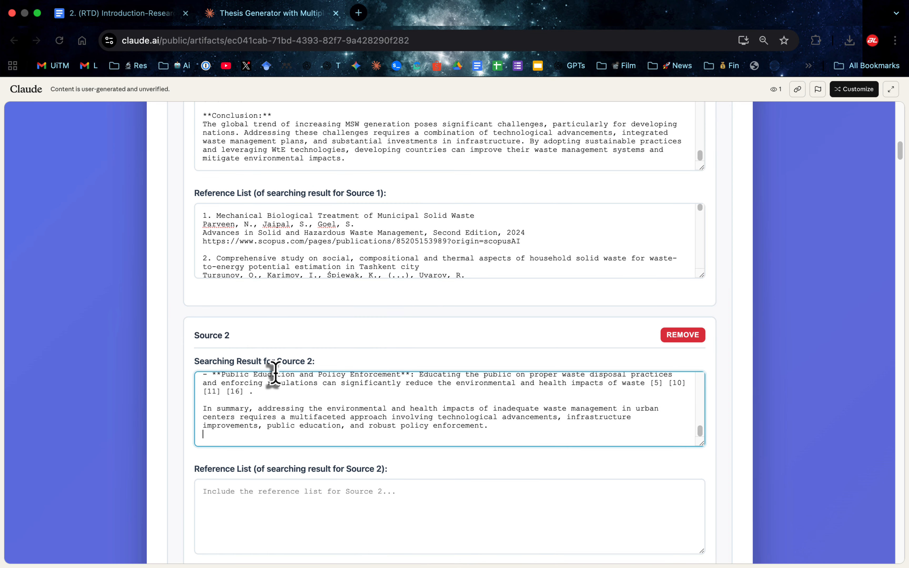
Step: Paste the references into Source 2's Reference List field and remove the "References" heading
left_click(277, 521)
key("super+v")
key("super+z")
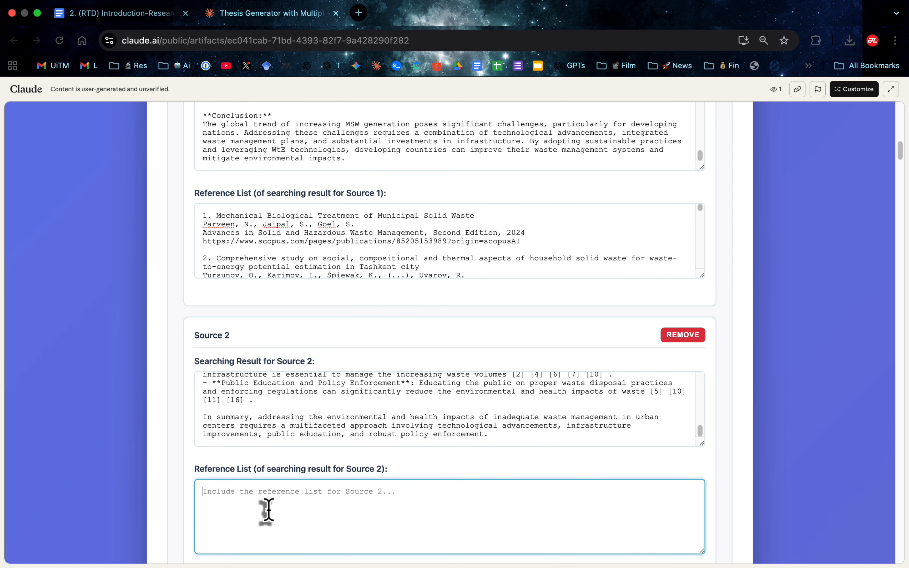
right_click(270, 514)
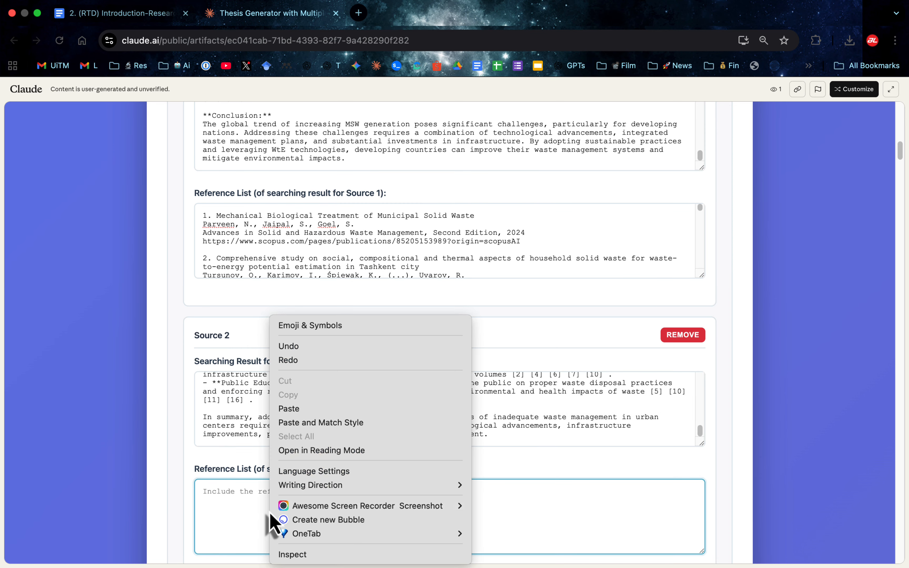
left_click(294, 411)
scroll(238, 537, "up", 15)
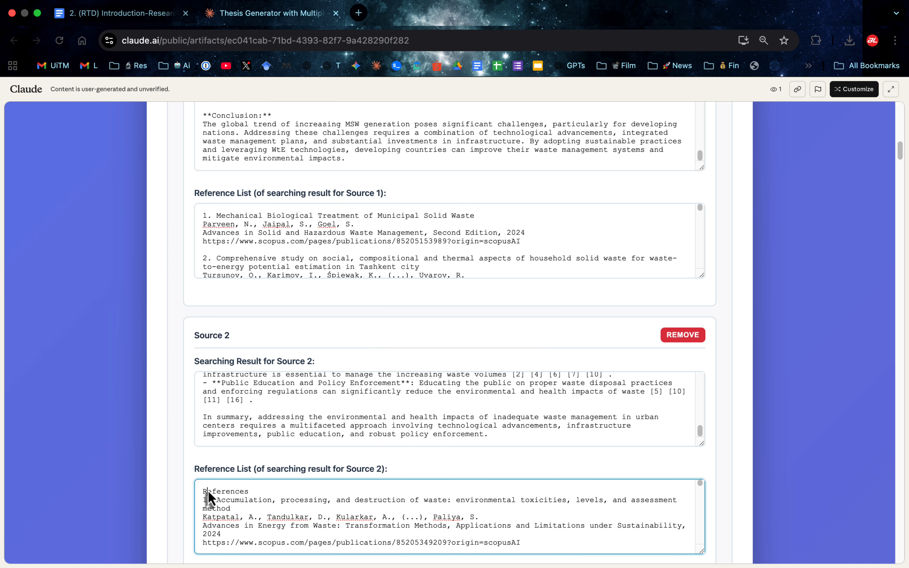
key("BackSpace")
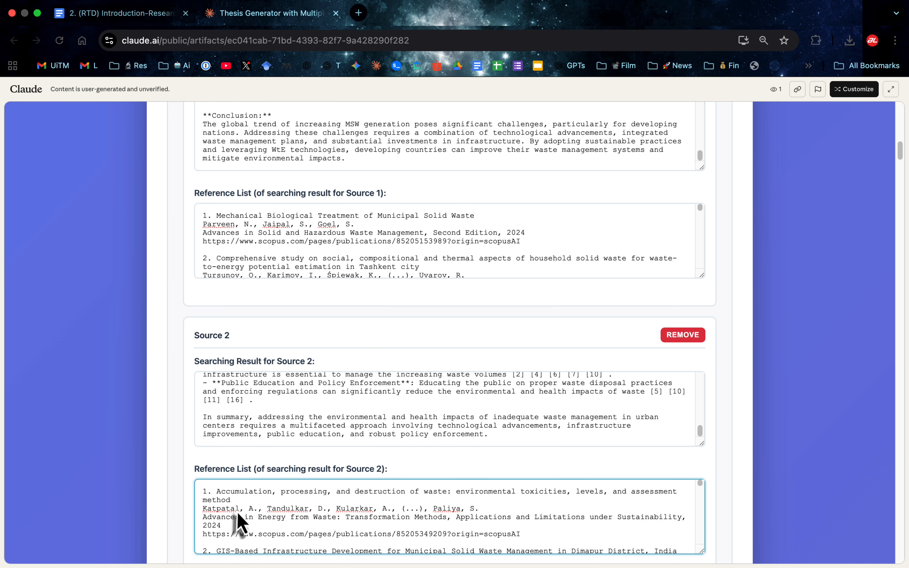
Step: Copy the Scopus AI summary on economic costs of waste management in Asia-Pacific into Source 3's searching result
scroll(142, 538, "down", 5)
scroll(219, 518, "down", 2)
key("super+grave")
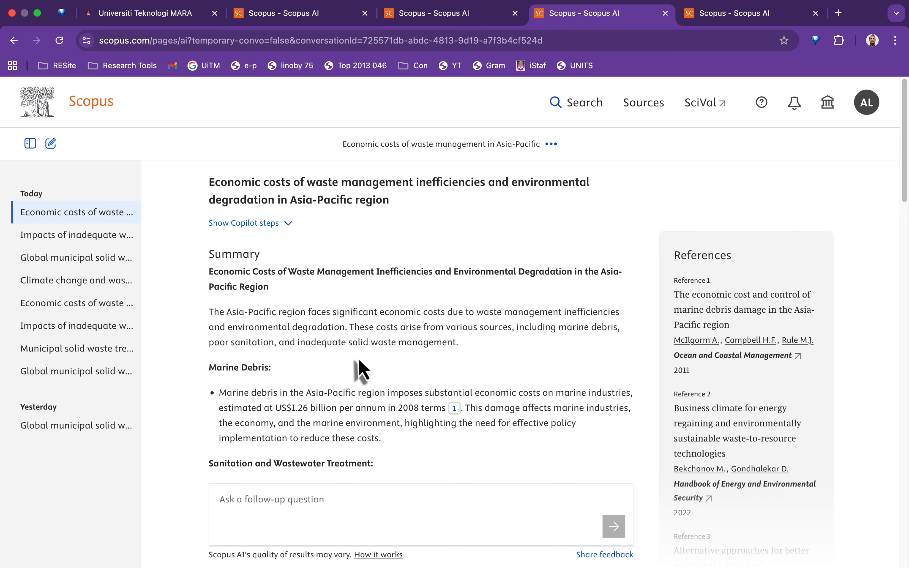
scroll(360, 369, "down", 10)
scroll(355, 357, "down", 7)
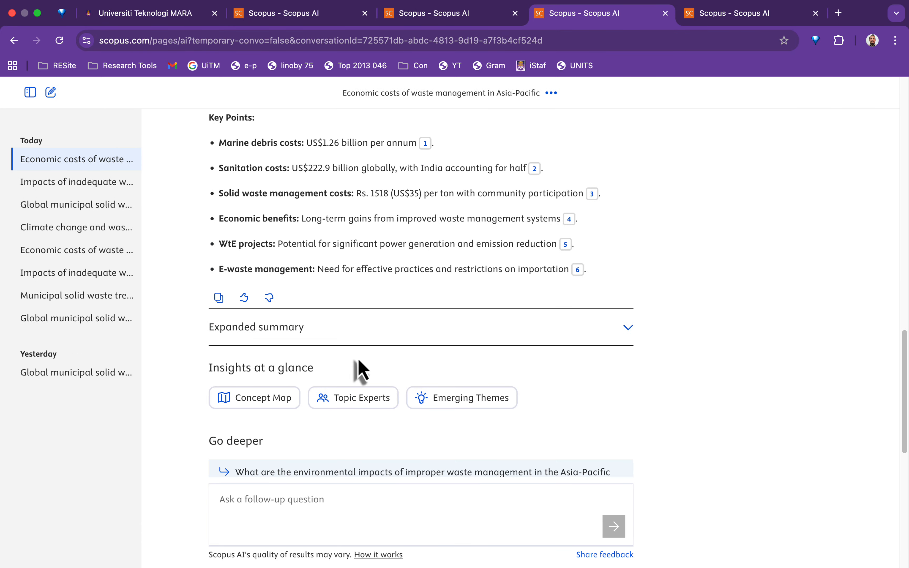
left_click(218, 297)
key("super+grave")
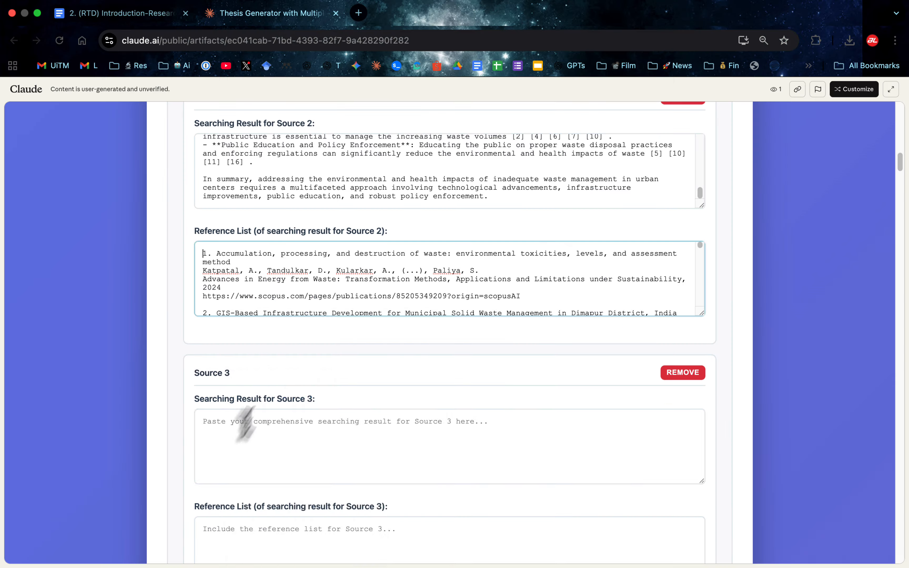
left_click(233, 422)
key("super+v")
scroll(273, 450, "up", 5)
scroll(273, 451, "down", 5)
Step: Move the references from Source 3's searching result into its Reference List field and delete the Scopus link line of reference 6
left_click_drag(204, 472, 519, 552)
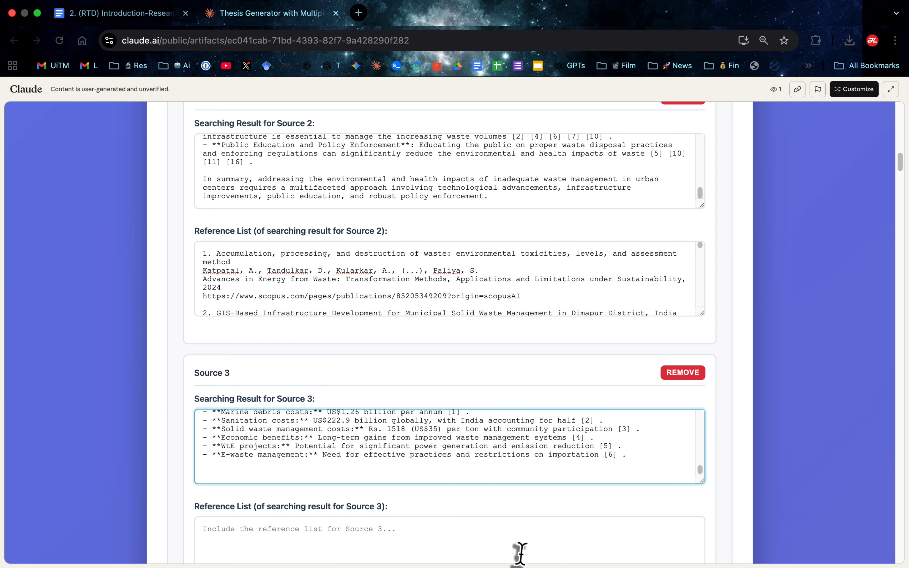
right_click(324, 466)
left_click(337, 270)
left_click(273, 530)
key("super+v")
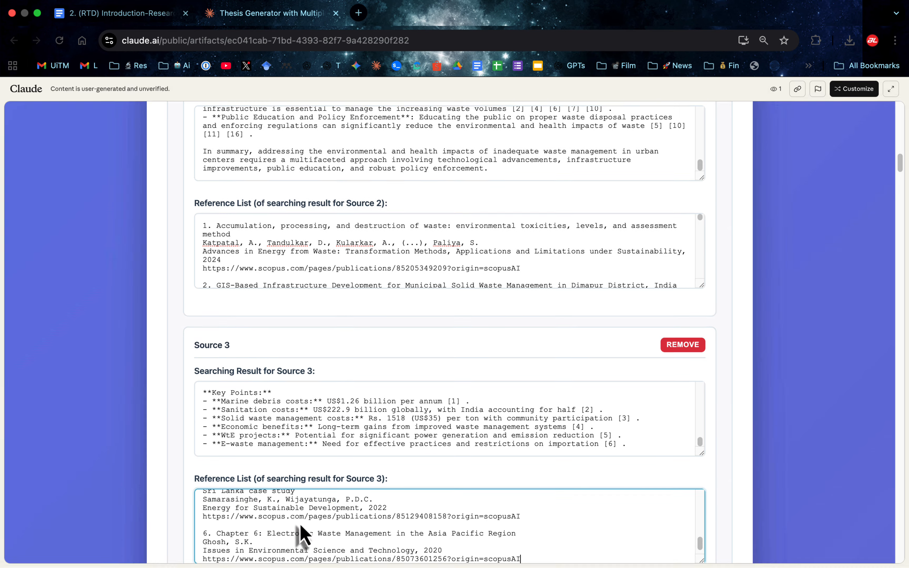
key("shift+Up")
key("BackSpace")
Step: Copy the Scopus AI summary on climate change and waste management into Source 4's searching result
key("super+grave")
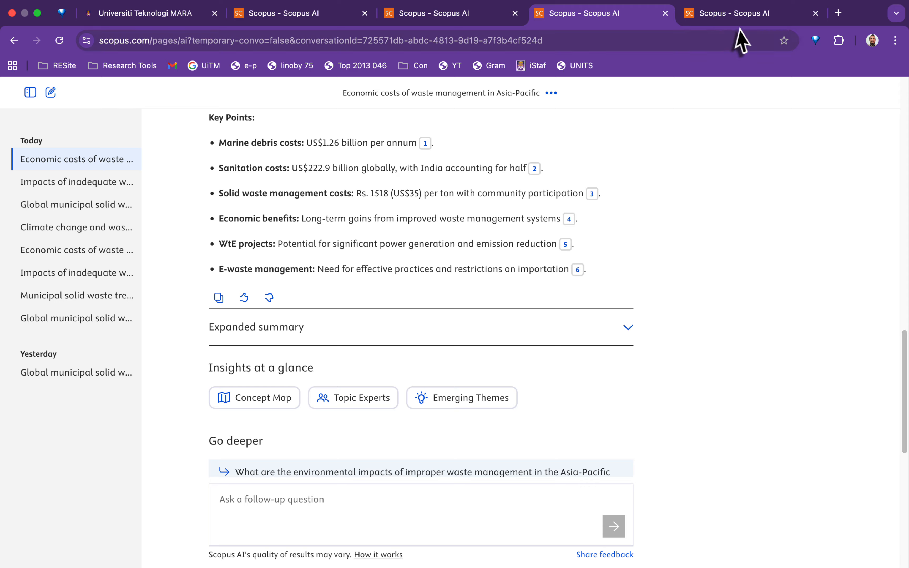
left_click(738, 19)
scroll(404, 306, "down", 15)
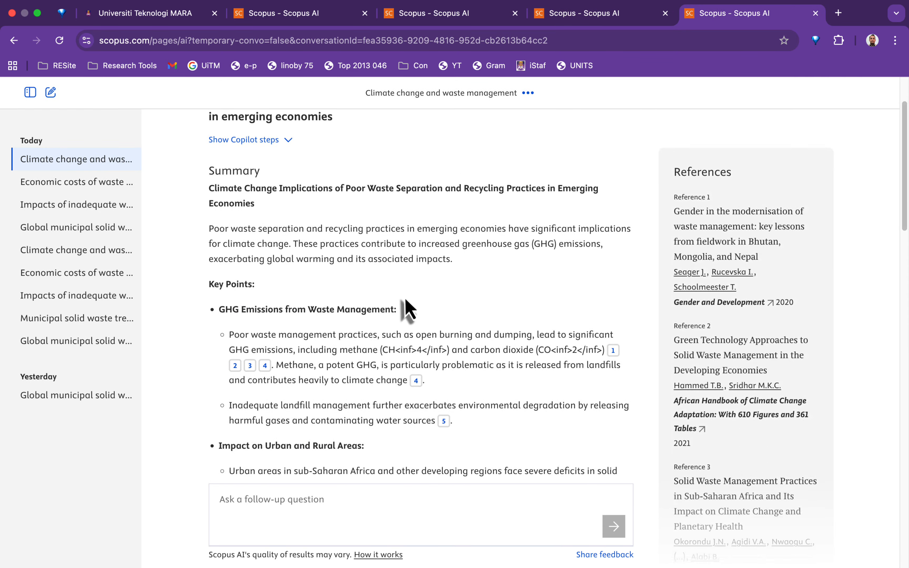
scroll(404, 306, "down", 5)
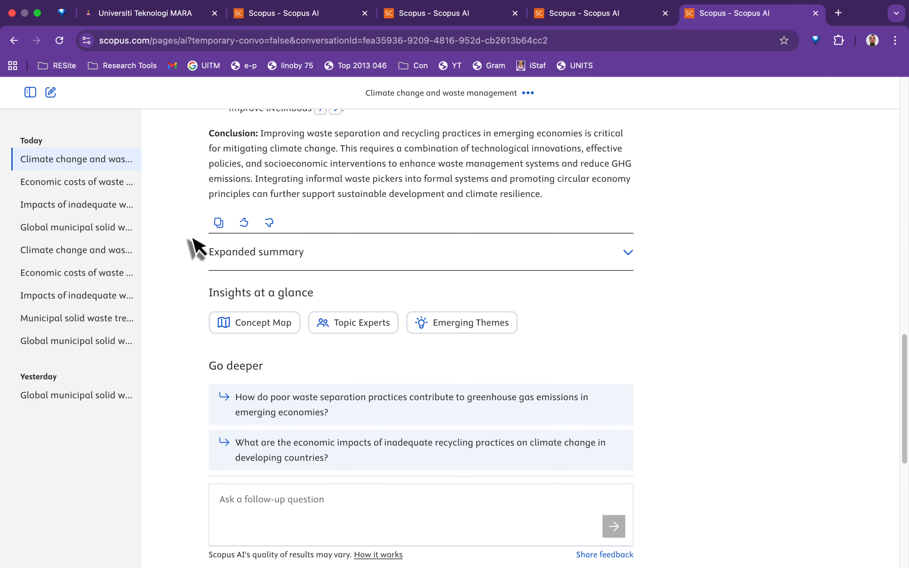
left_click(219, 223)
key("super+grave")
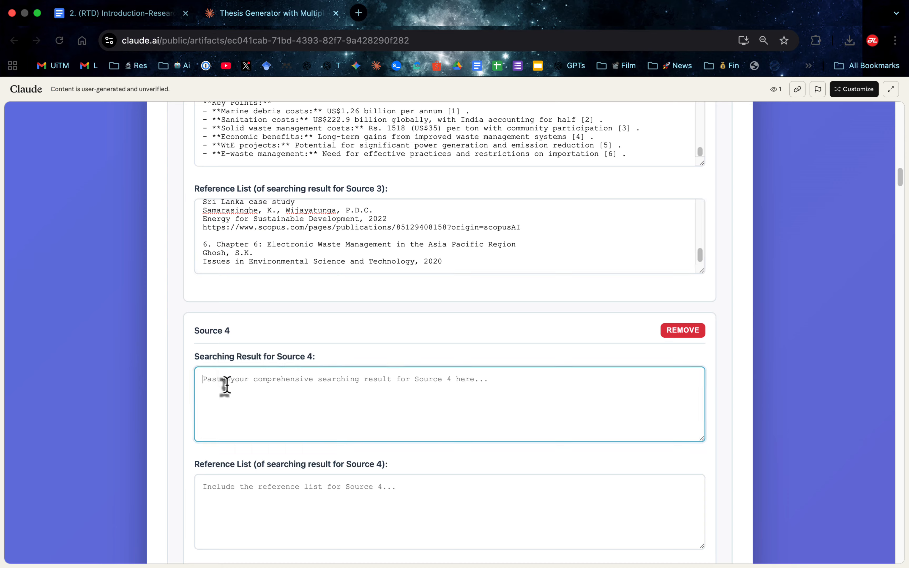
key("super+v")
Step: Move the references block from Source 4's searching result into its Reference List field
scroll(247, 419, "up", 10)
key("super+shift+Down")
right_click(318, 420)
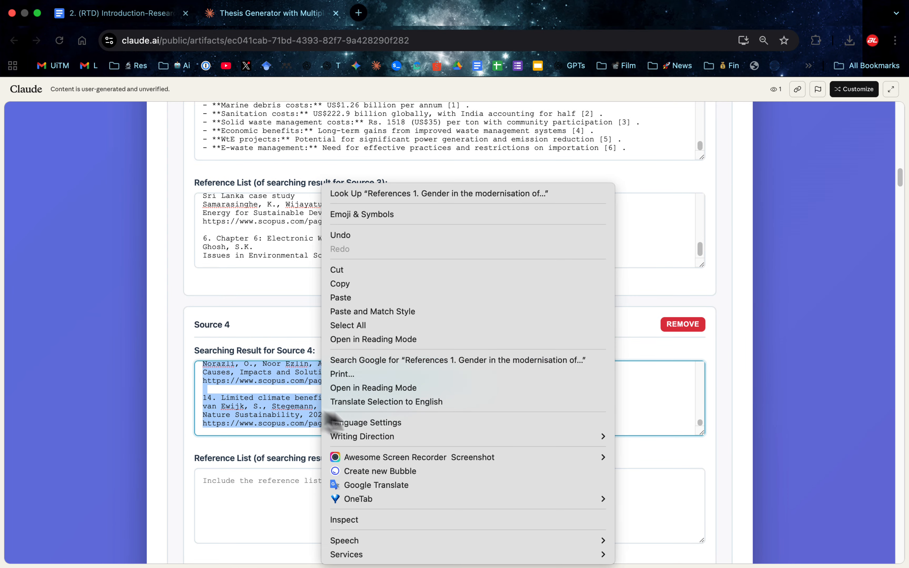
left_click(338, 270)
left_click(317, 504)
key("super+v")
Step: Delete the Scopus link line of reference 14 and the "References" heading from Source 4's Reference List
left_click_drag(521, 538, 196, 530)
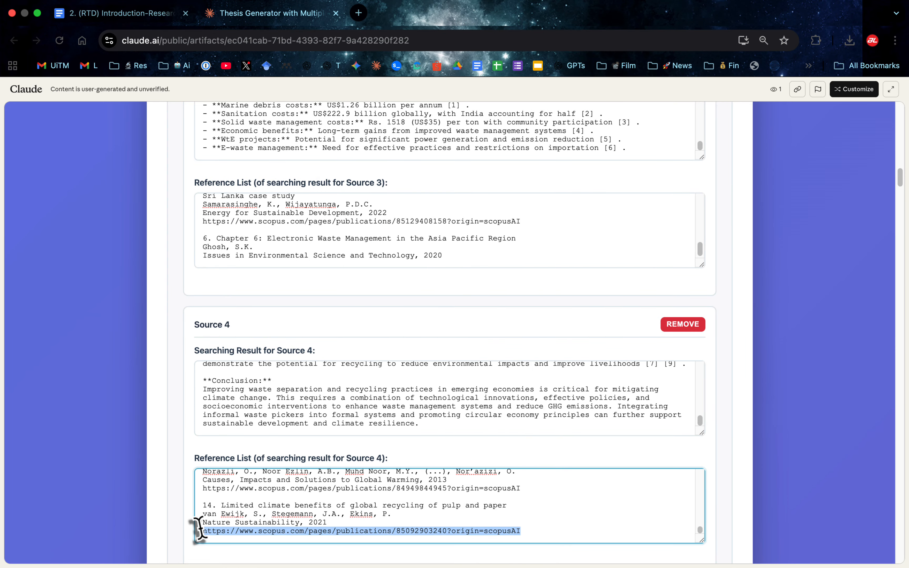
key("BackSpace")
key("BackSpace")
scroll(230, 521, "up", 15)
triple_click(215, 483)
key("BackSpace")
Step: Copy the four search instructions of Paragraph 1, Global Waste Management Crisis and Environmental Urgency, from the Claude chat
scroll(147, 501, "down", 3)
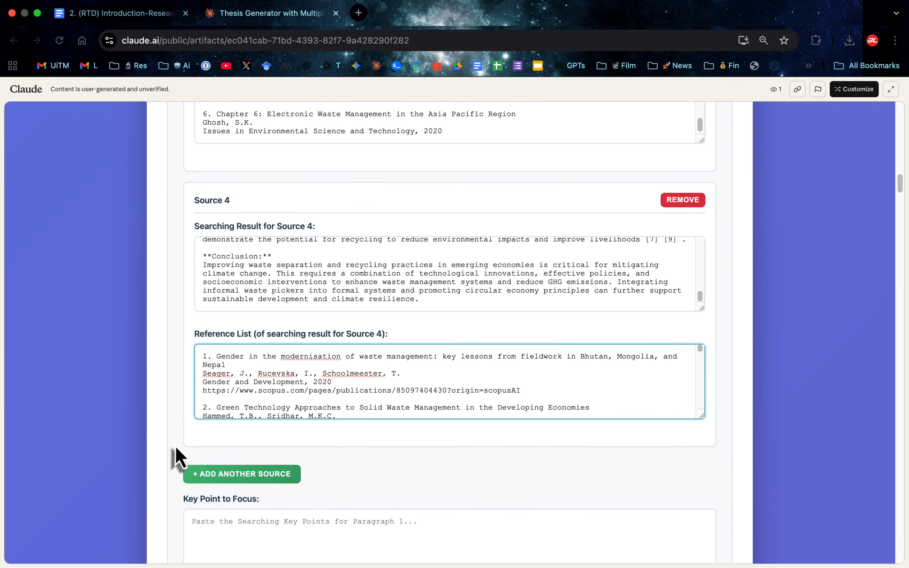
scroll(179, 458, "down", 3)
left_click(209, 447)
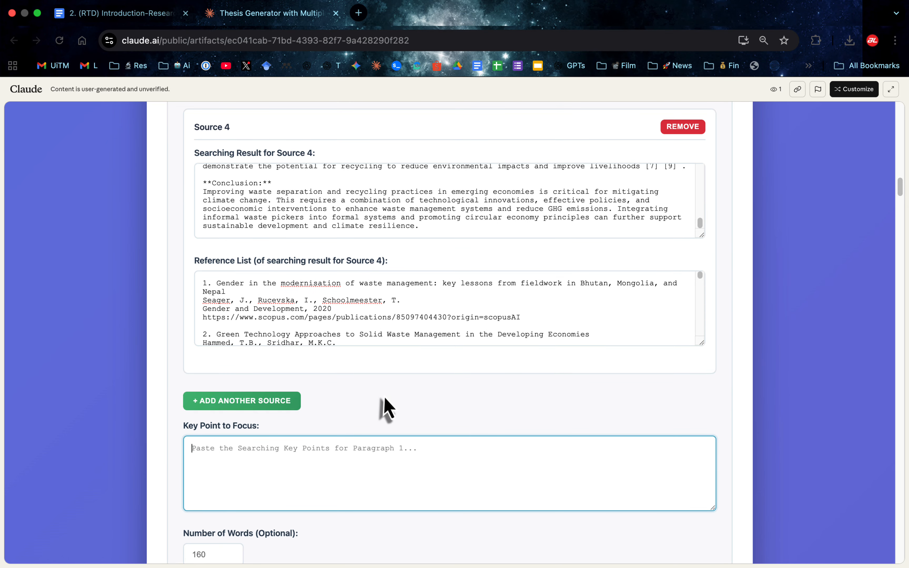
key("ctrl+Right")
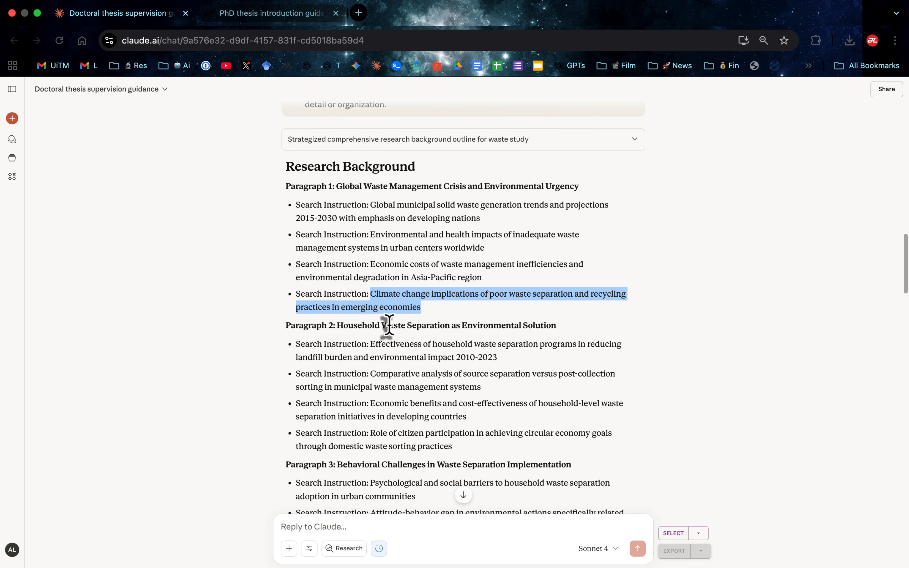
left_click(387, 325)
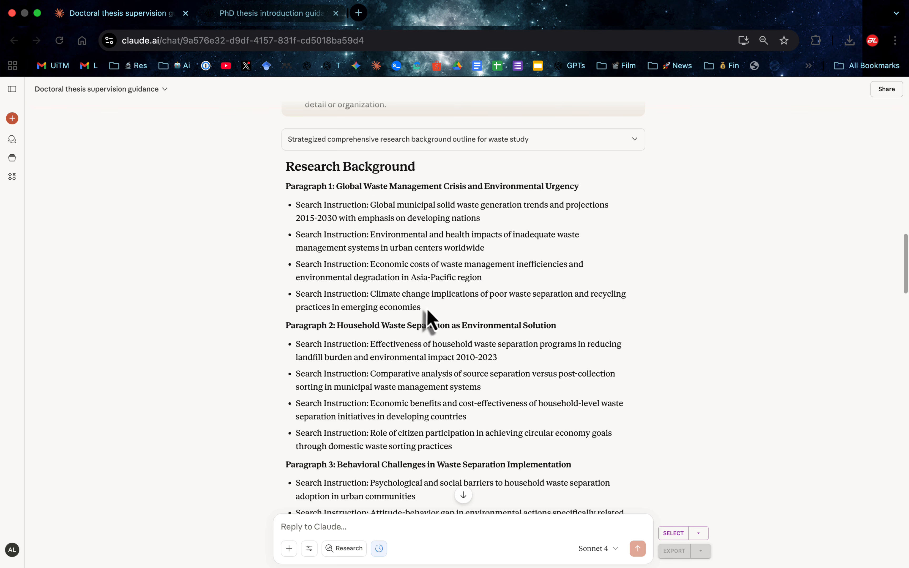
left_click_drag(427, 310, 320, 212)
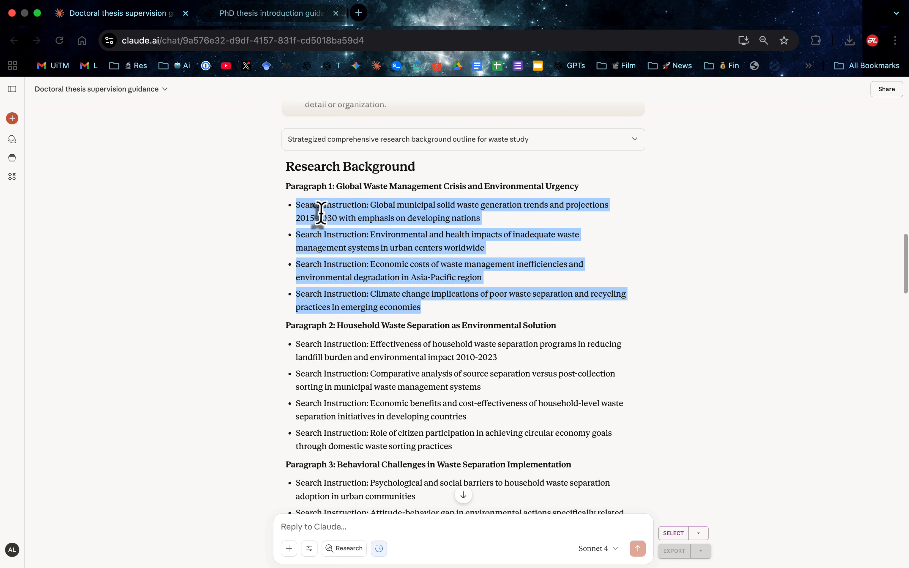
right_click(320, 212)
left_click(341, 241)
key("ctrl+Left")
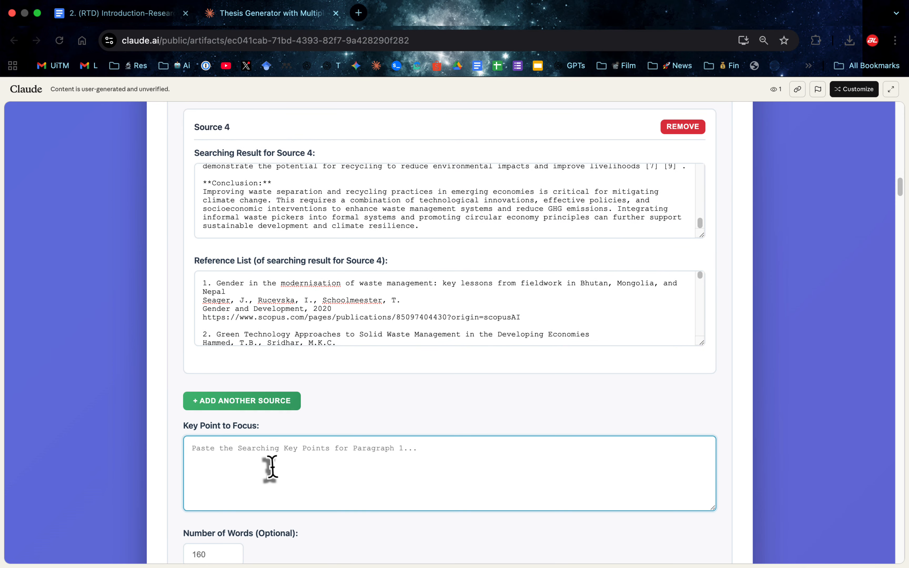
Step: Paste the instructions into Paragraph 1's Key Point to Focus and replace each "Search Instruction:" prefix with numbering from 1 to 4
right_click(270, 468)
left_click(289, 409)
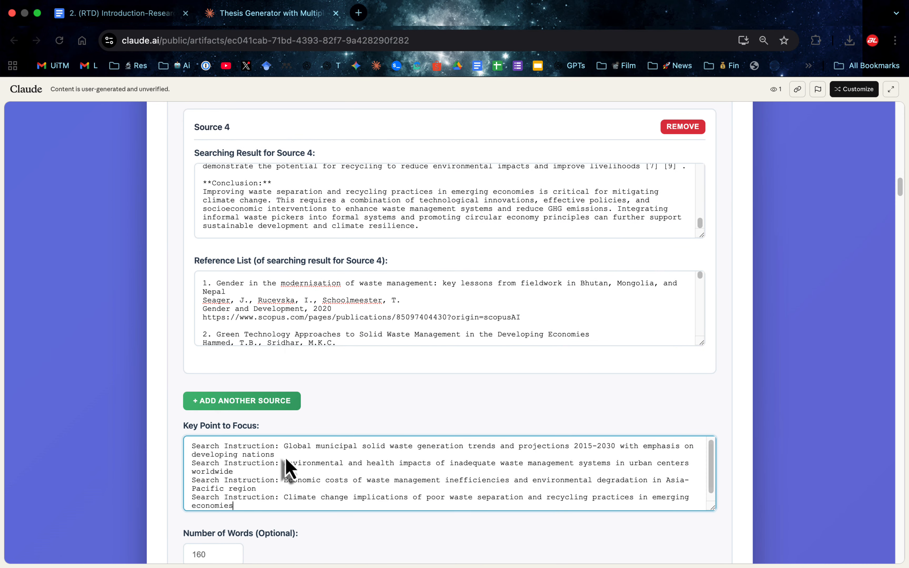
left_click_drag(284, 452, 183, 450)
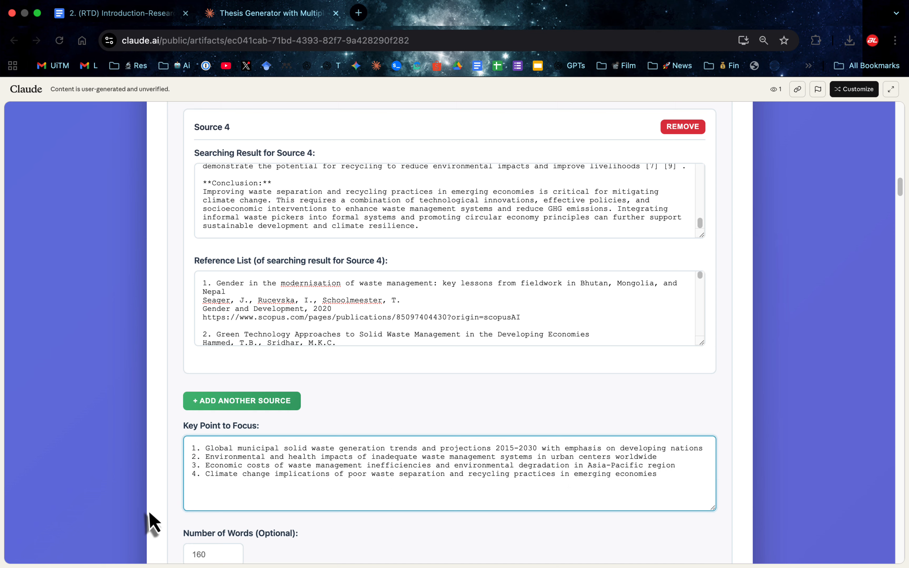
Step: Review the search instructions for Paragraph 2 and the following Research Background paragraphs in the Claude chat
scroll(148, 523, "down", 5)
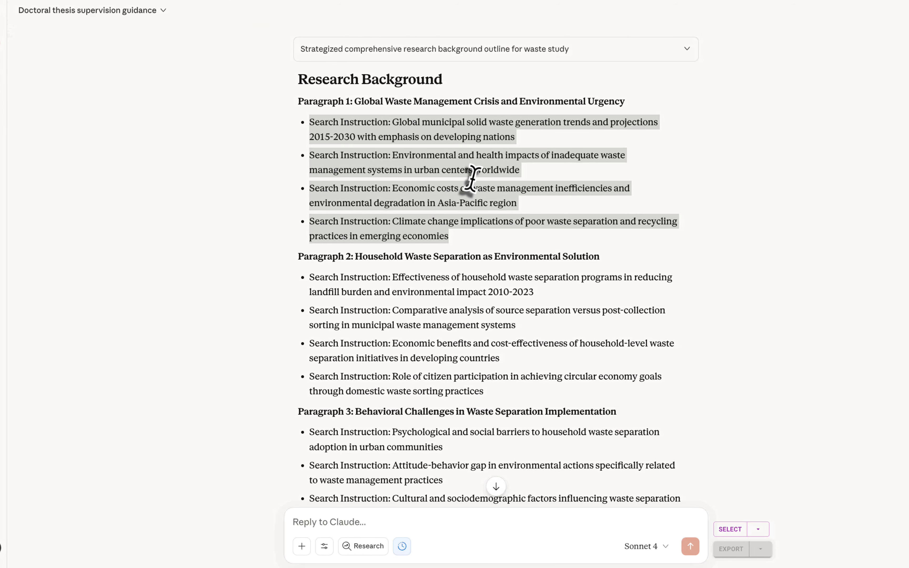
left_click(451, 247)
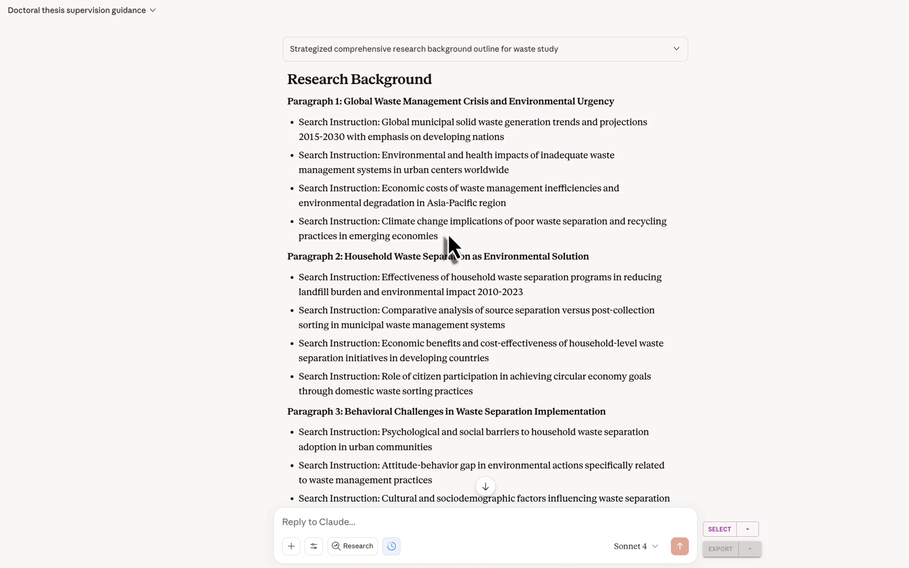
scroll(418, 254, "down", 2)
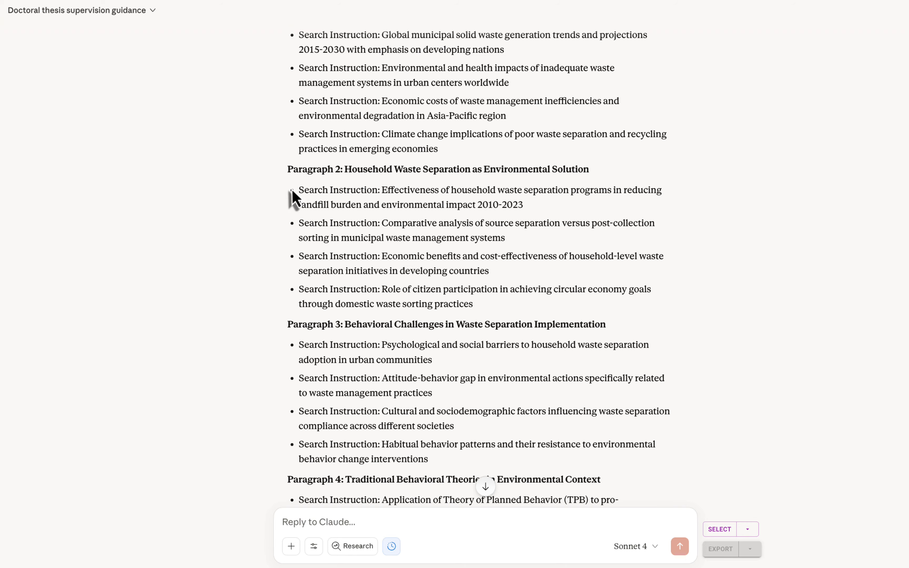
left_click_drag(291, 191, 475, 316)
scroll(476, 316, "down", 10)
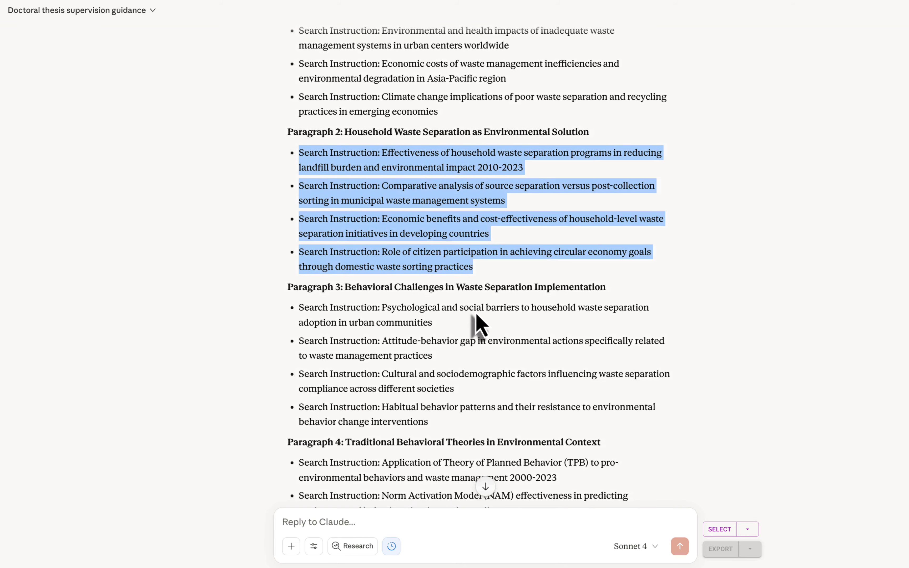
scroll(474, 311, "down", 18)
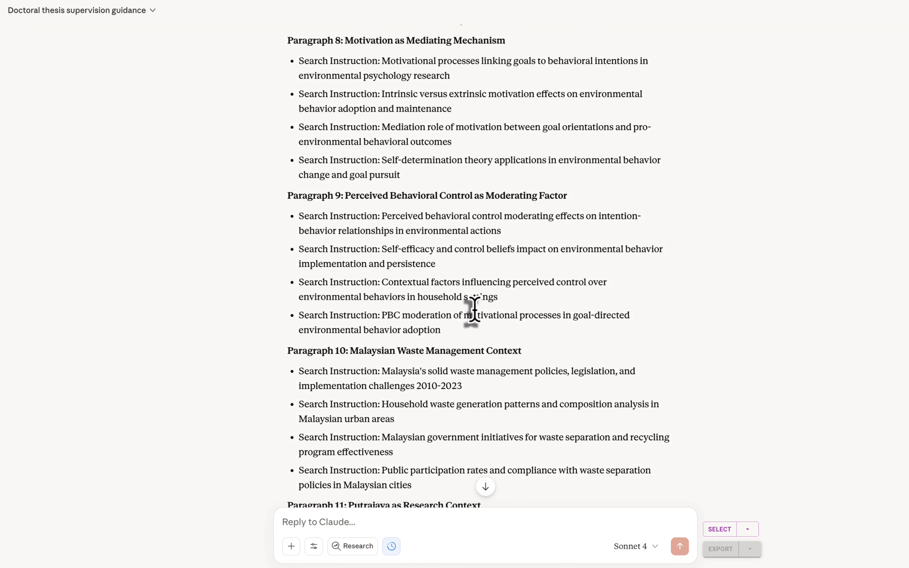
scroll(475, 317, "up", 15)
scroll(473, 310, "up", 8)
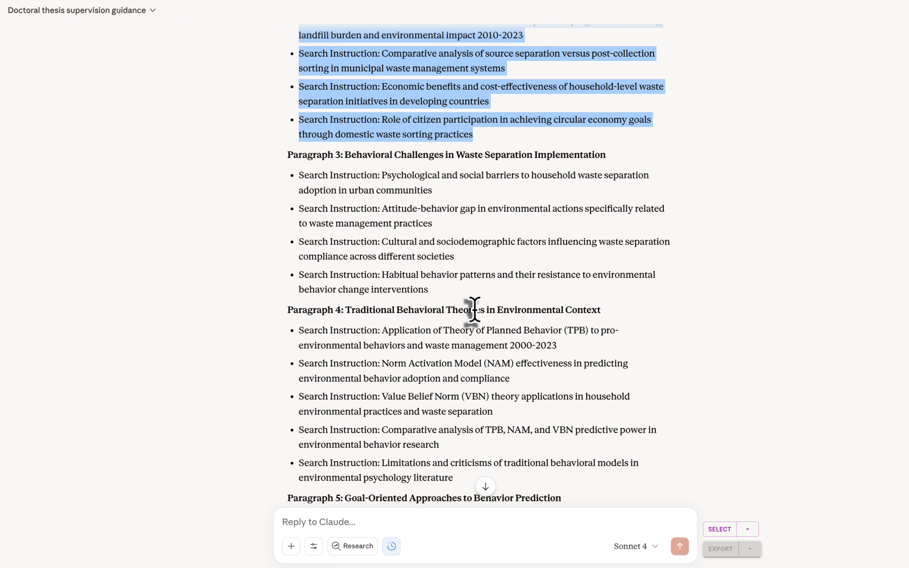
Step: Download the completed form as the Markdown file drafting_document_Thesis_Research_Background_2025-09-21.md
key("super+Tab")
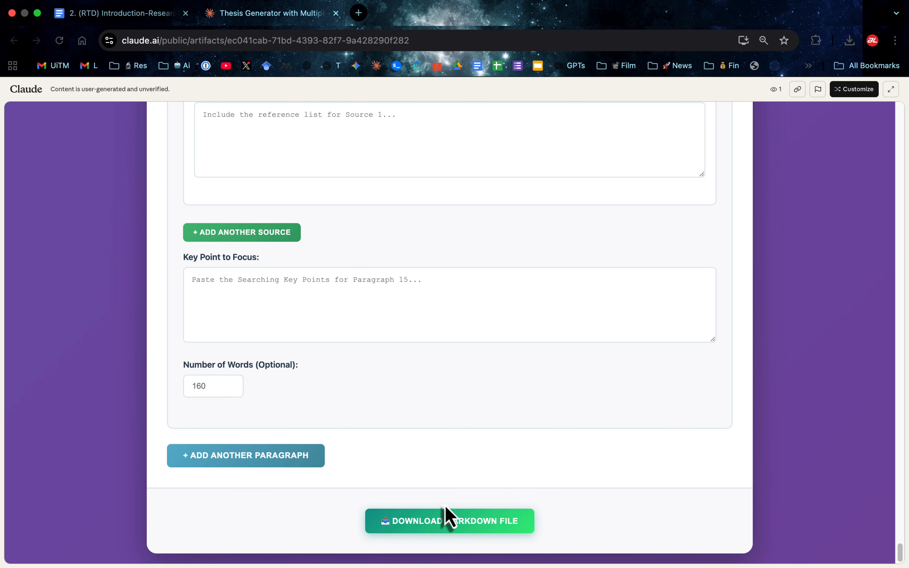
left_click(440, 528)
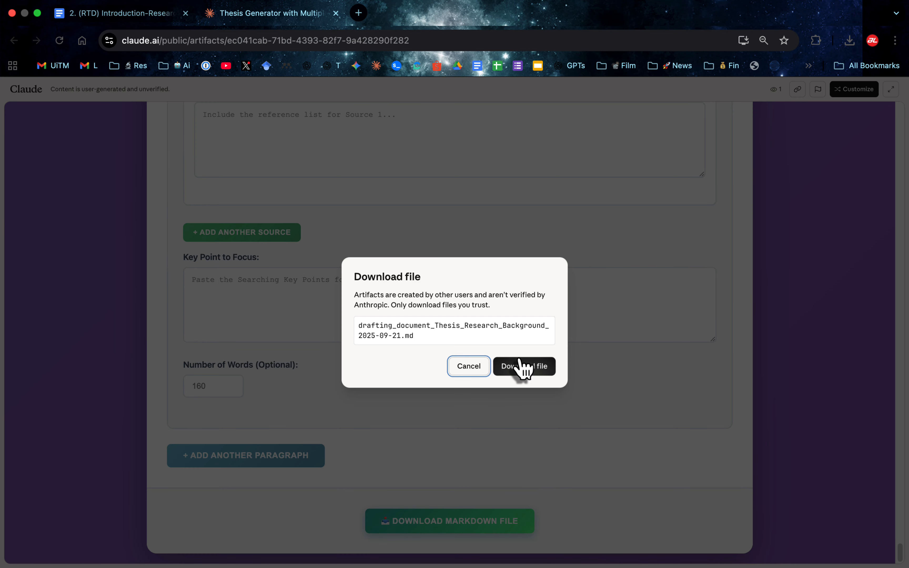
left_click(518, 367)
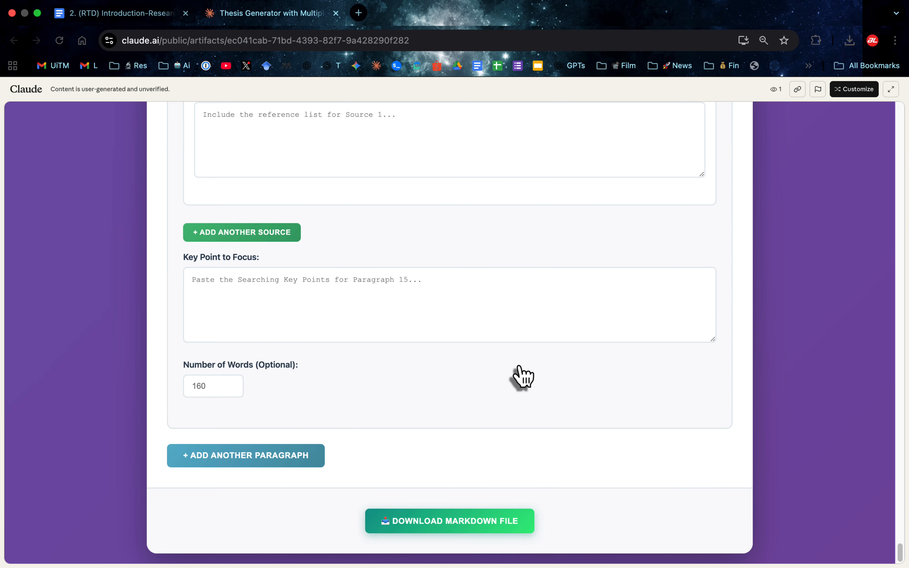